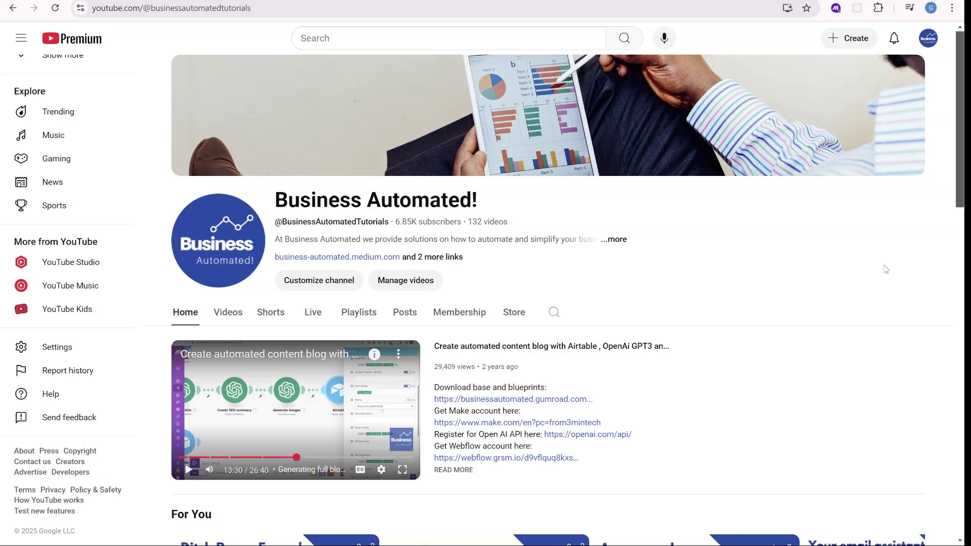
scroll(885, 269, down, 1)
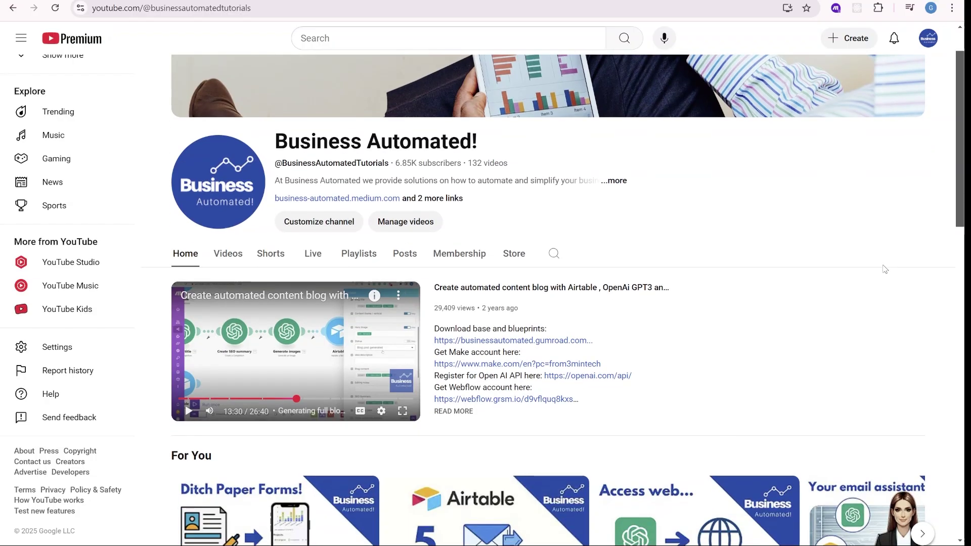
scroll(885, 269, down, 2)
scroll(886, 269, down, 1)
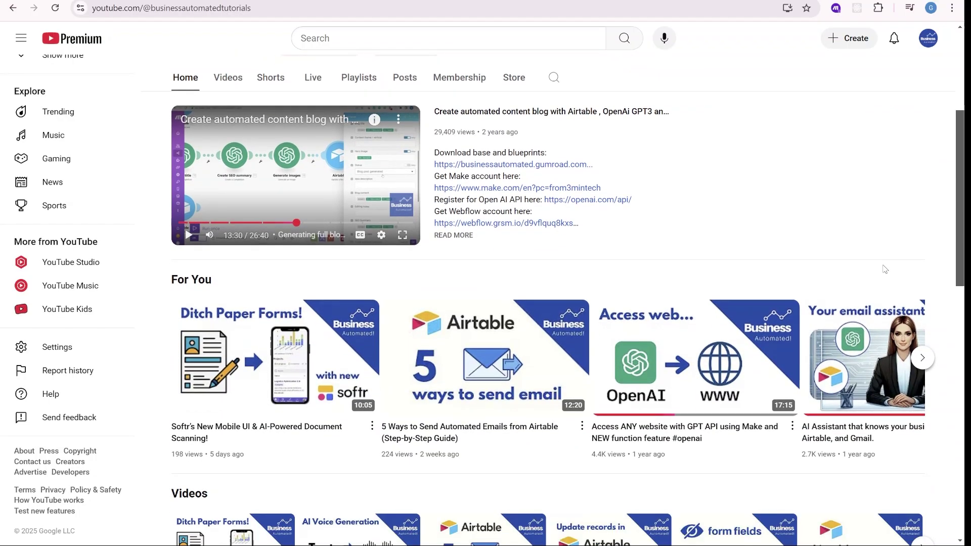
scroll(885, 270, down, 1)
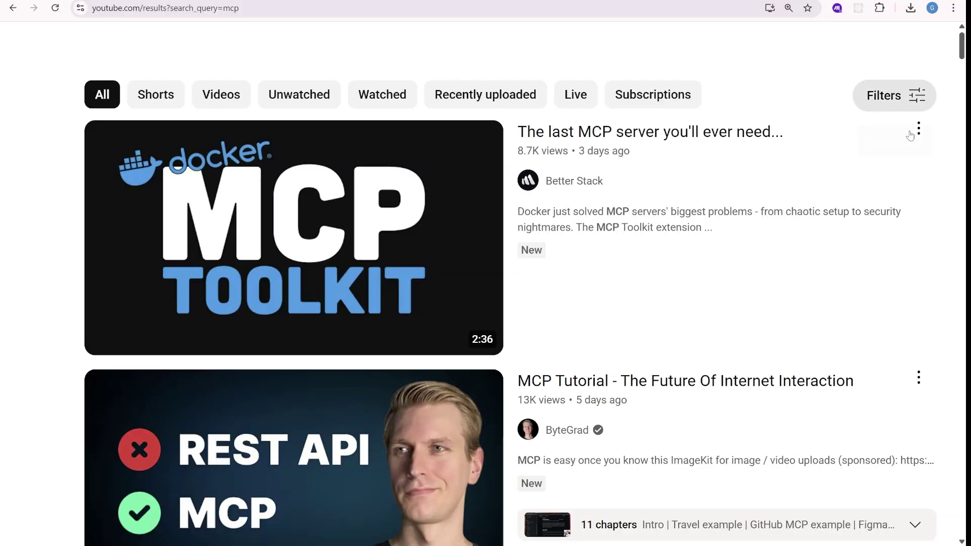
scroll(883, 320, down, 2)
scroll(807, 401, down, 2)
scroll(806, 423, down, 2)
scroll(806, 451, down, 2)
scroll(806, 454, down, 3)
scroll(805, 454, down, 2)
scroll(804, 456, down, 3)
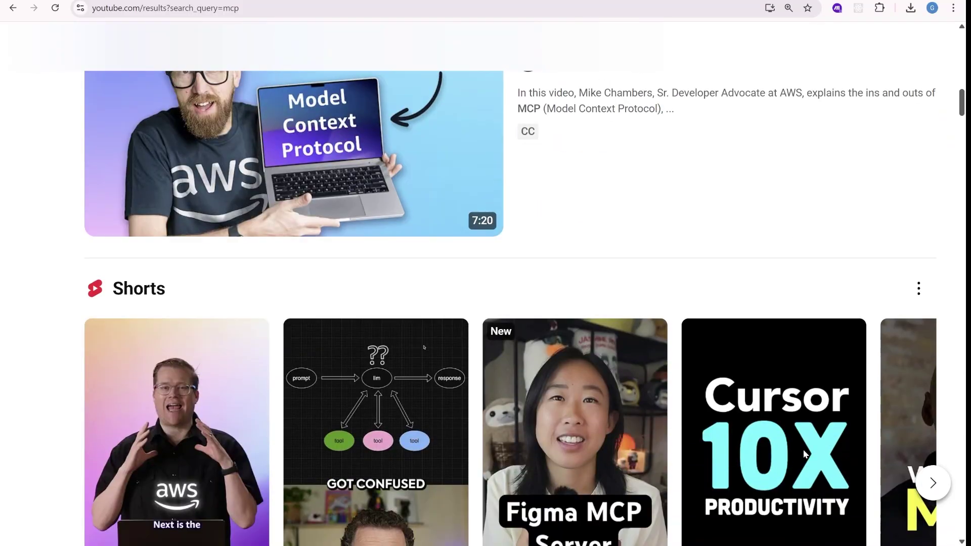
scroll(805, 457, down, 3)
scroll(803, 457, down, 3)
scroll(803, 457, down, 2)
scroll(803, 458, down, 2)
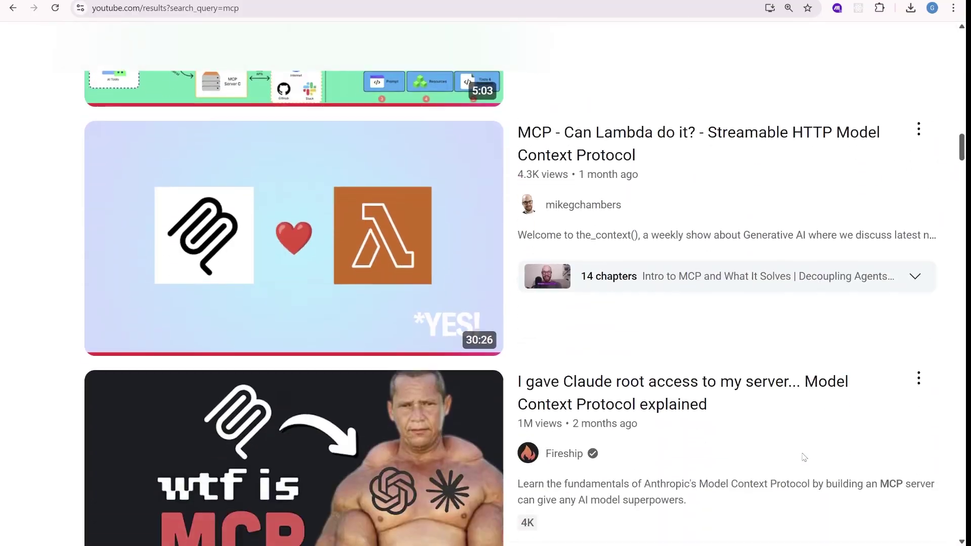
scroll(803, 458, down, 2)
scroll(803, 459, down, 3)
scroll(803, 459, down, 2)
scroll(800, 453, down, 3)
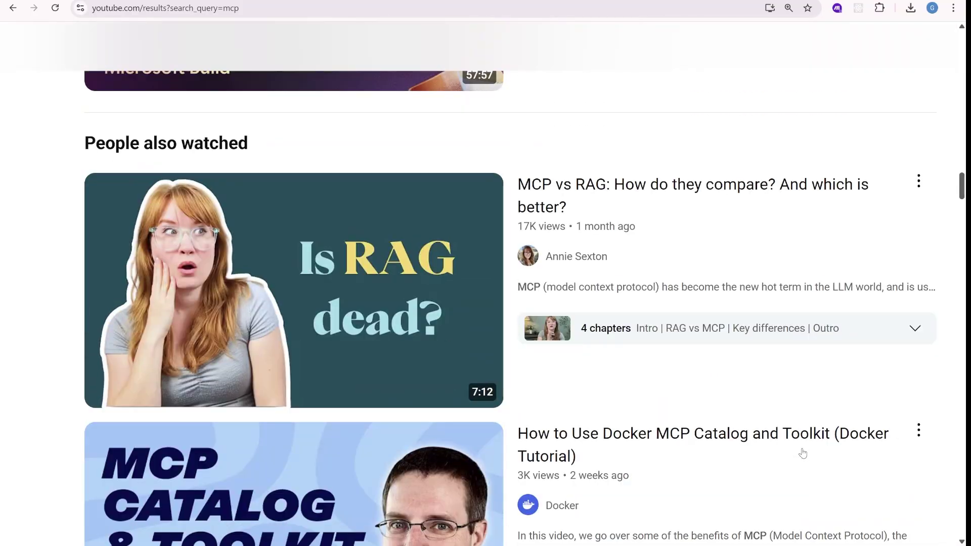
scroll(800, 452, down, 2)
scroll(826, 470, down, 3)
scroll(828, 472, down, 1)
scroll(758, 425, down, 1)
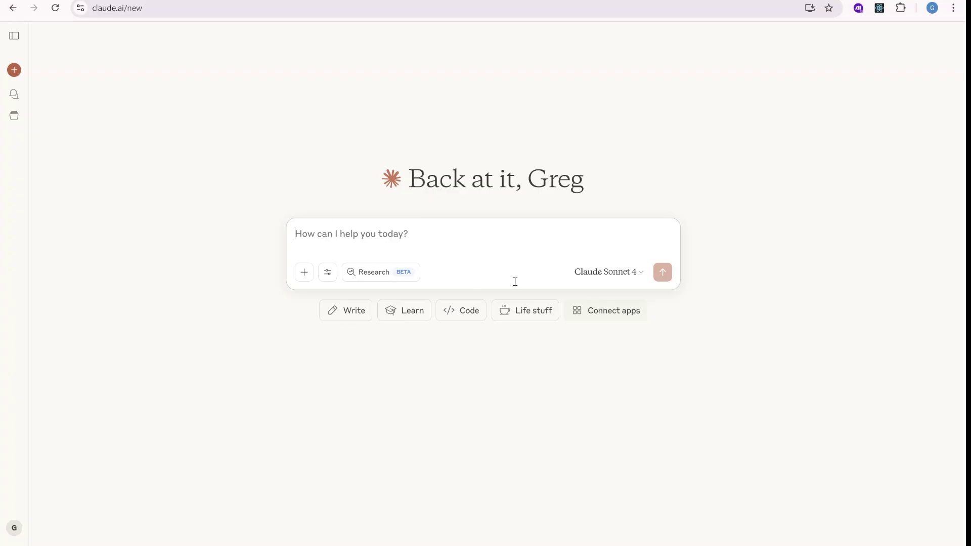
Step: Check which tools the chat can use, then minimize the Claude desktop window
click(328, 273)
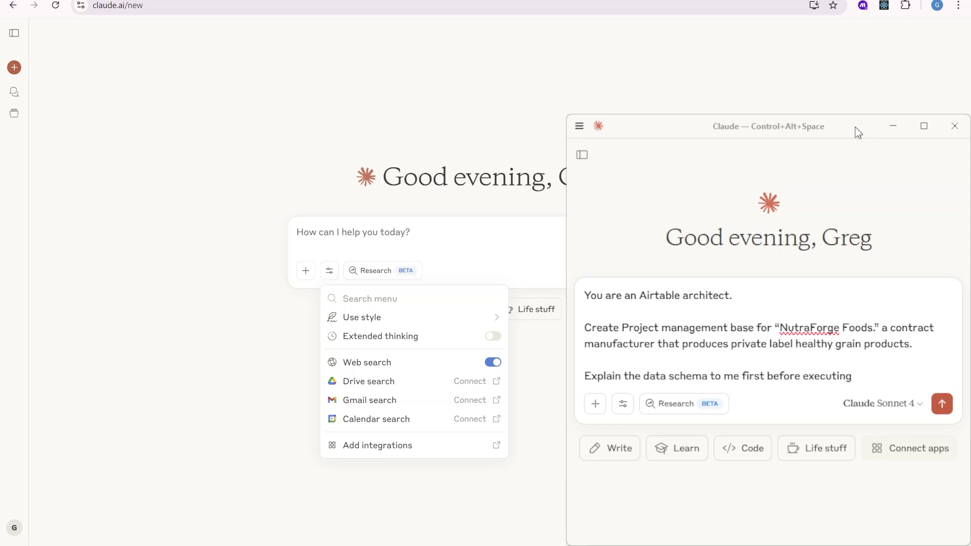
click(893, 127)
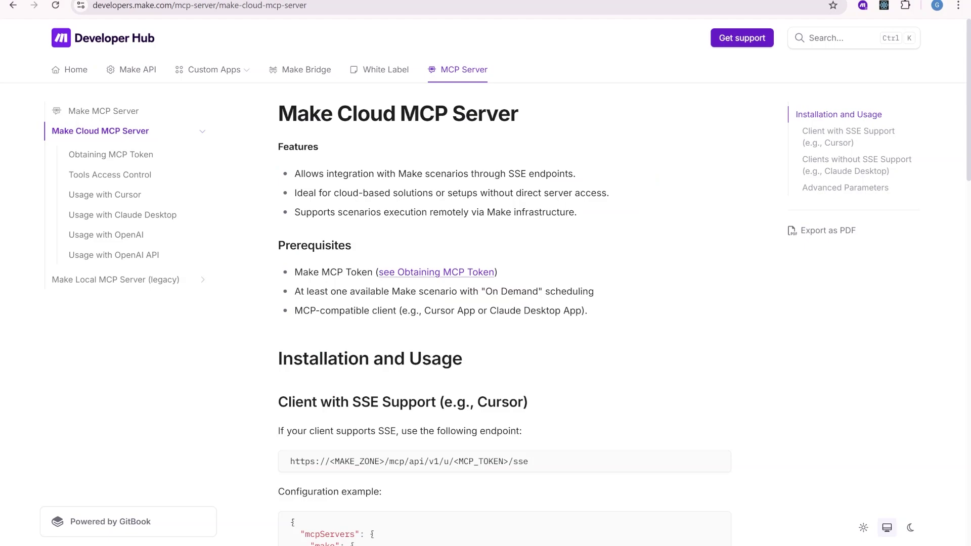
scroll(377, 196, down, 3)
scroll(395, 259, down, 3)
scroll(411, 256, down, 4)
scroll(473, 256, down, 2)
scroll(498, 349, up, 5)
scroll(498, 350, up, 5)
scroll(485, 352, up, 2)
scroll(478, 353, down, 3)
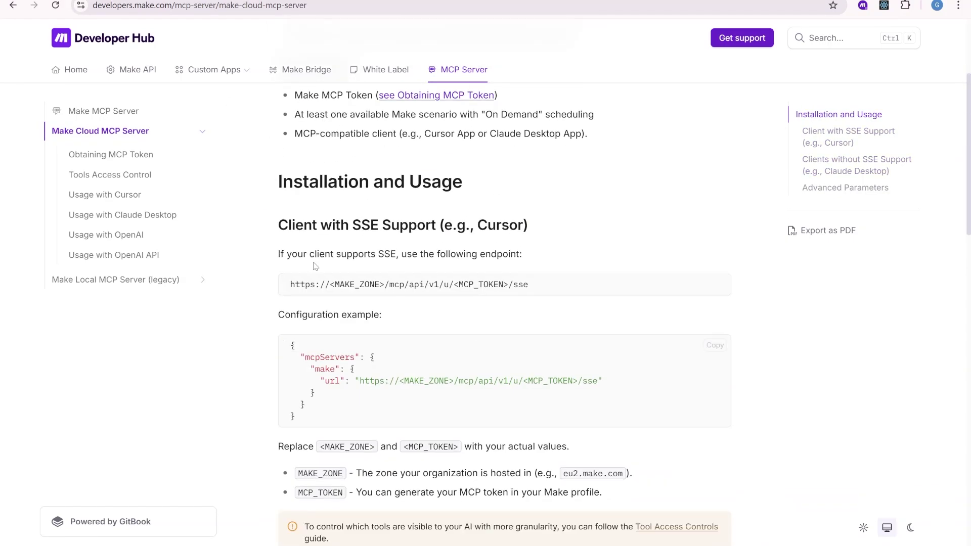
Step: Read Make's 'Obtaining MCP Token' section, then switch to the Zapier MCP configuration
click(139, 155)
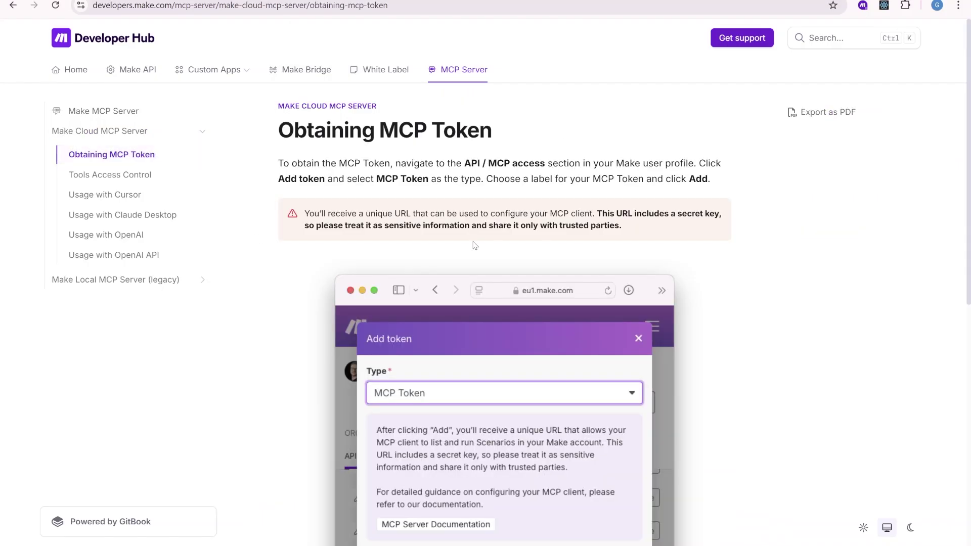
scroll(512, 247, down, 3)
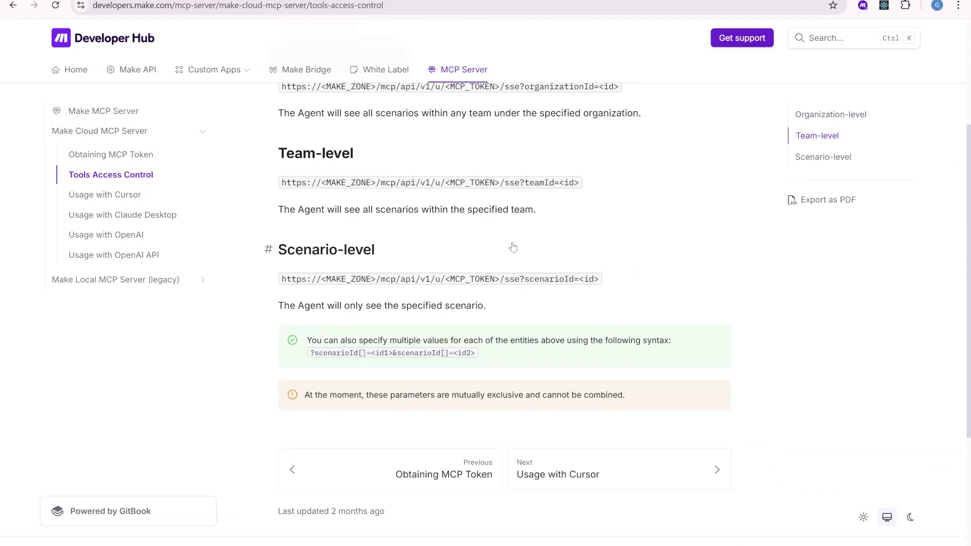
scroll(513, 234, up, 3)
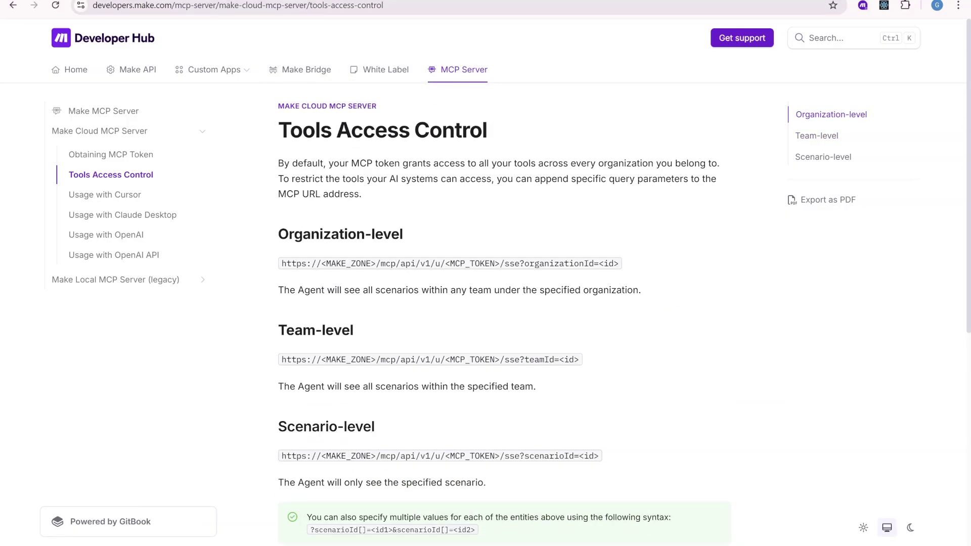
key(ctrl+Tab)
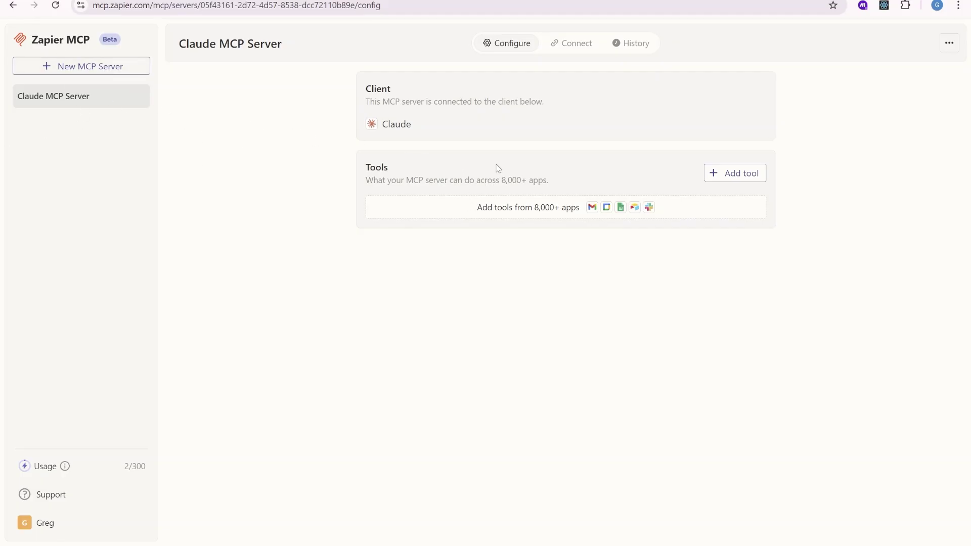
Step: Open the Add tools picker on the Zapier Claude MCP Server page
click(511, 216)
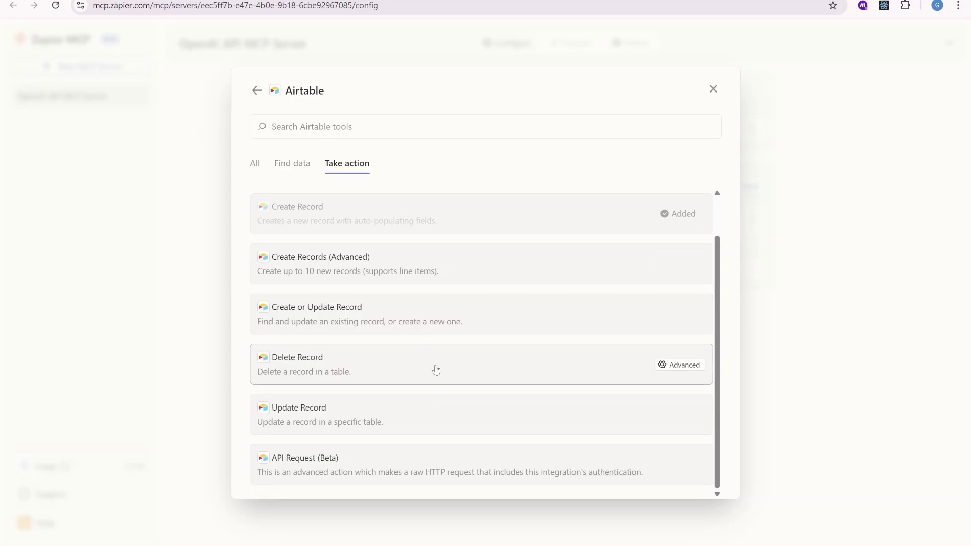
scroll(418, 433, up, 1)
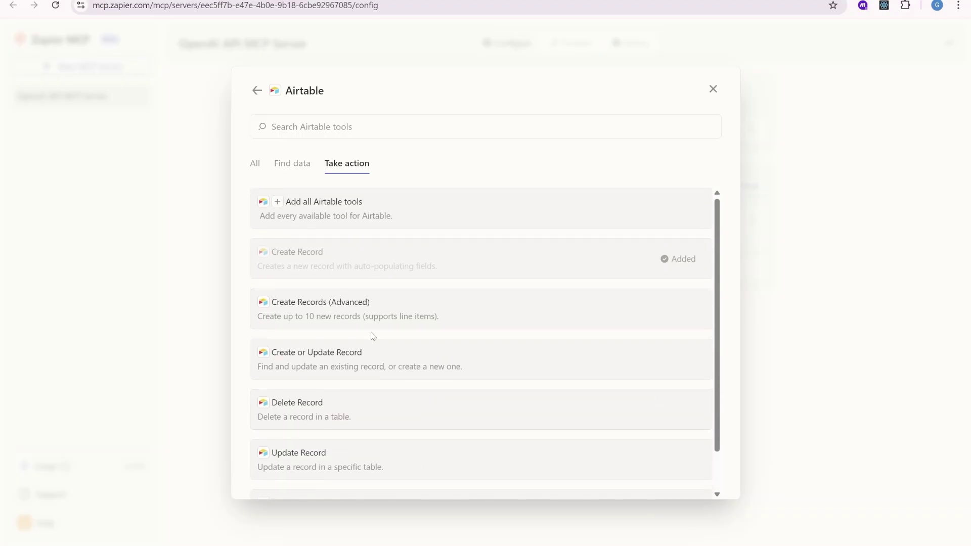
scroll(445, 367, down, 1)
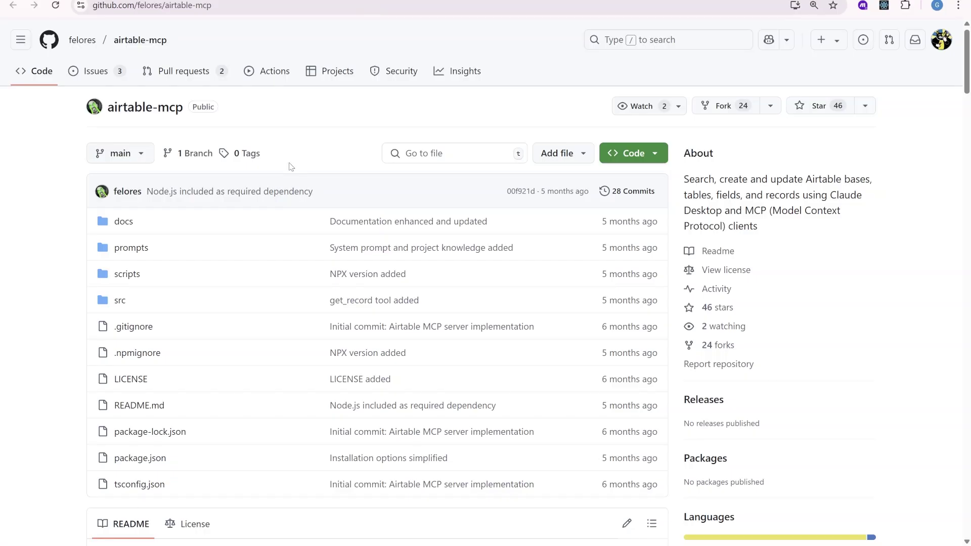
scroll(373, 252, down, 1)
scroll(416, 284, down, 2)
scroll(432, 302, down, 4)
scroll(455, 308, down, 3)
scroll(455, 308, down, 3)
scroll(391, 307, down, 1)
scroll(390, 306, down, 10)
scroll(391, 306, down, 6)
scroll(391, 306, down, 3)
scroll(235, 325, down, 3)
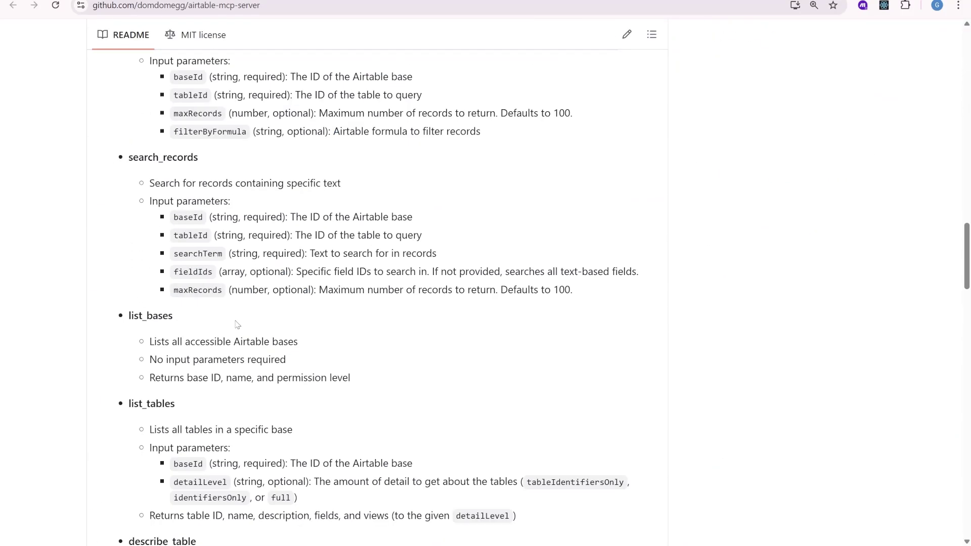
scroll(579, 354, down, 5)
scroll(574, 378, down, 8)
scroll(574, 378, up, 10)
scroll(568, 375, up, 6)
scroll(568, 375, up, 8)
scroll(565, 376, up, 6)
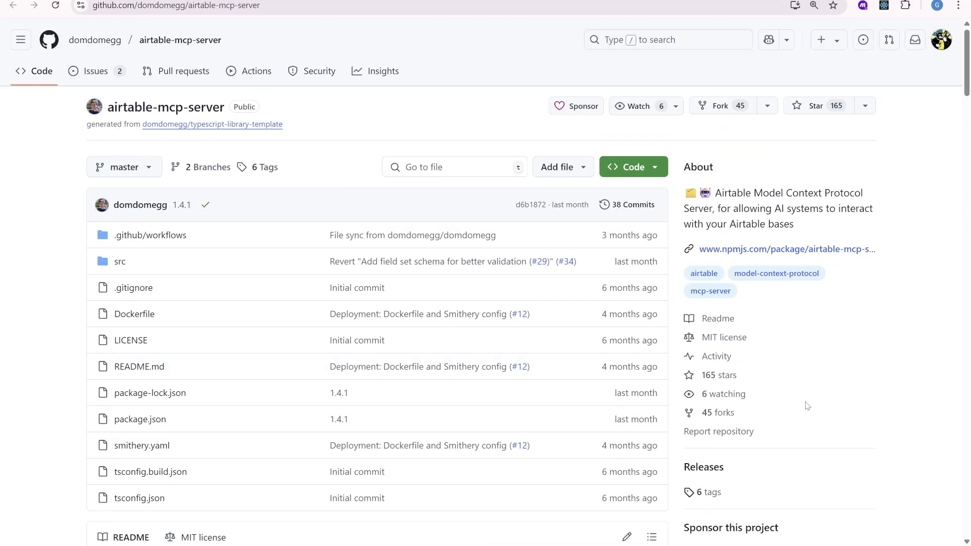
scroll(646, 303, down, 10)
scroll(643, 335, down, 8)
scroll(643, 334, down, 8)
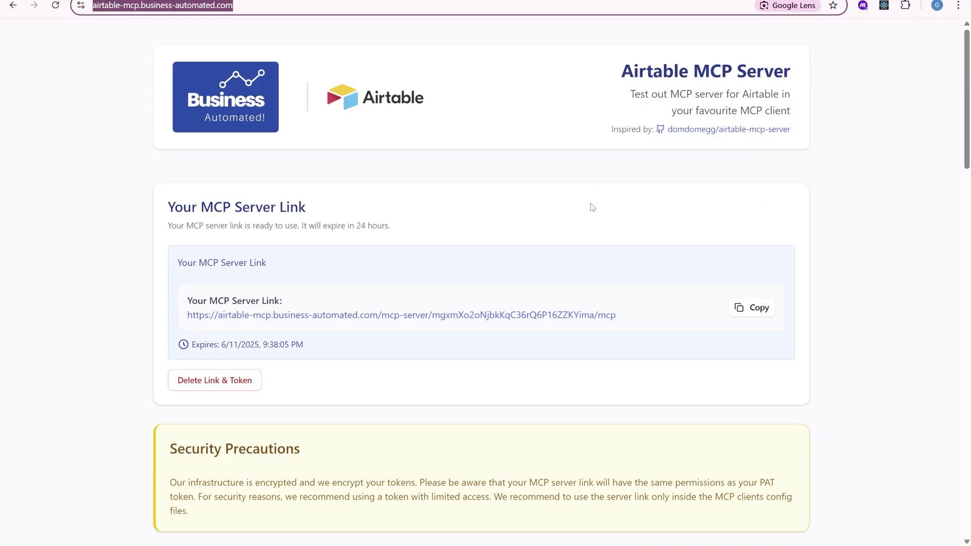
scroll(600, 229, down, 2)
scroll(455, 250, up, 2)
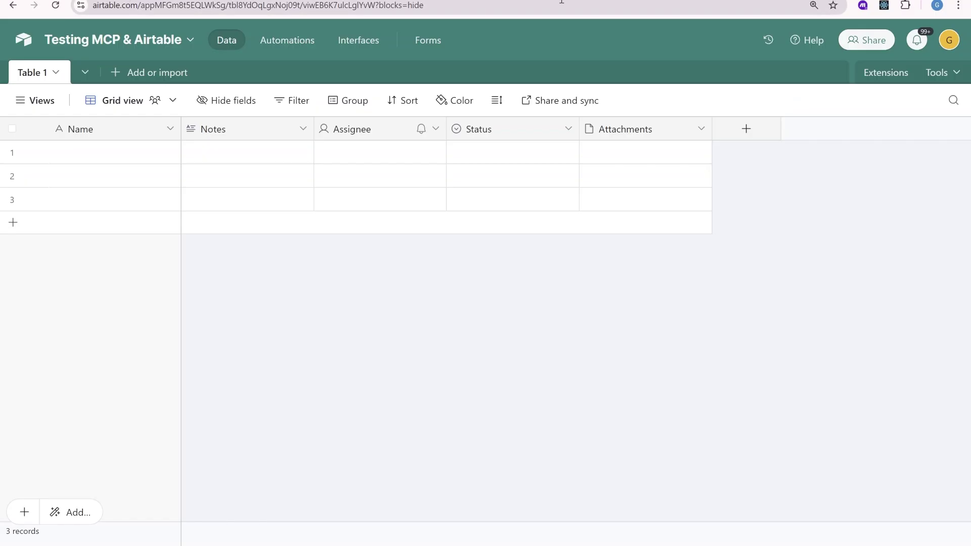
Step: Bring up Claude quick entry over the Airtable base with Ctrl+Alt+Space
key(ctrl+alt+space)
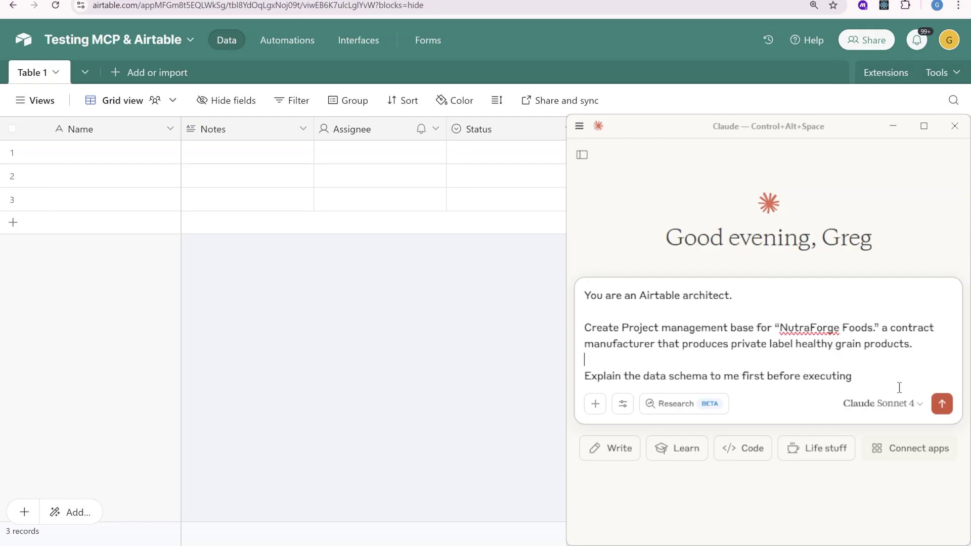
Step: Send Claude the Airtable architect prompt for the NutraForge Foods project management base
click(940, 408)
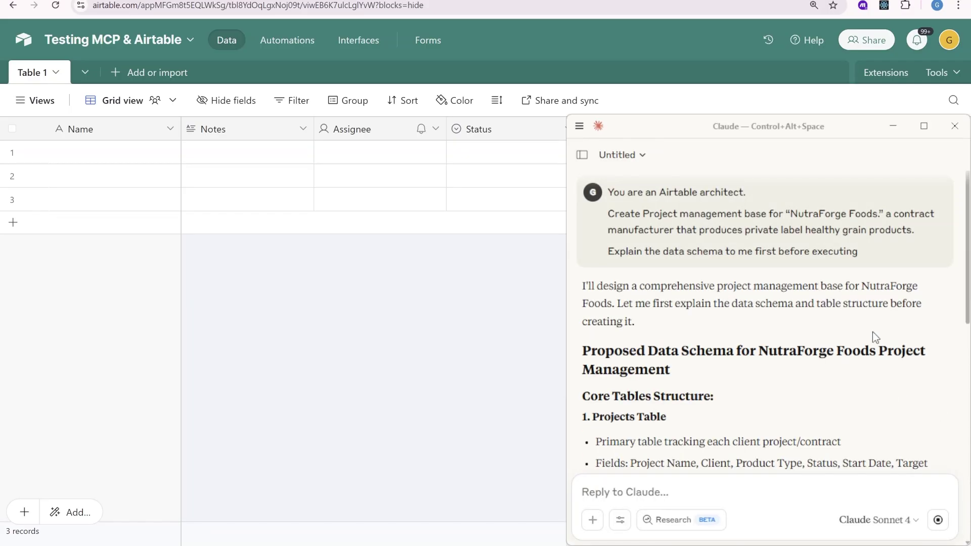
scroll(873, 334, down, 1)
scroll(873, 336, down, 3)
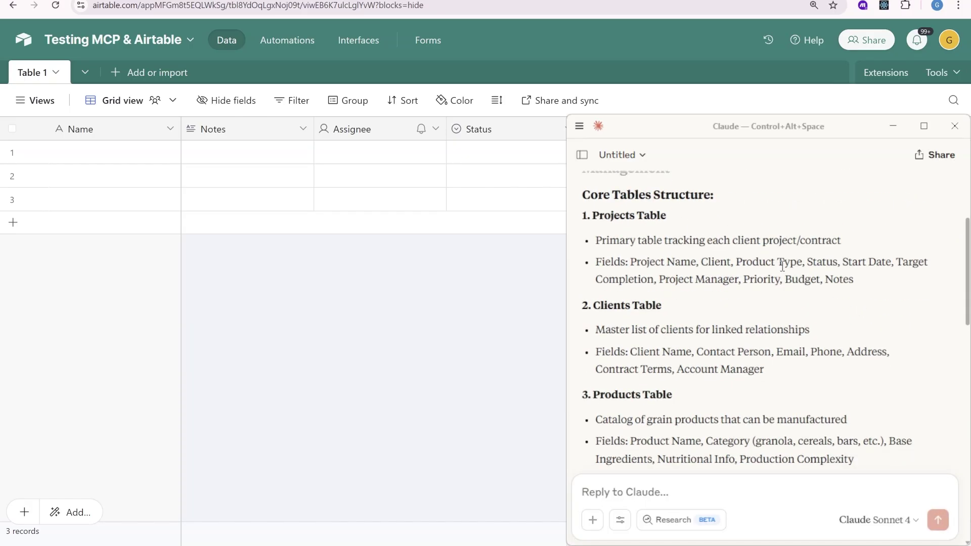
scroll(784, 268, down, 2)
scroll(801, 280, down, 1)
scroll(825, 305, down, 2)
scroll(828, 313, down, 3)
scroll(832, 315, down, 2)
scroll(832, 314, down, 3)
scroll(832, 317, down, 2)
scroll(832, 321, down, 2)
scroll(833, 320, down, 2)
scroll(833, 320, down, 1)
scroll(833, 321, down, 2)
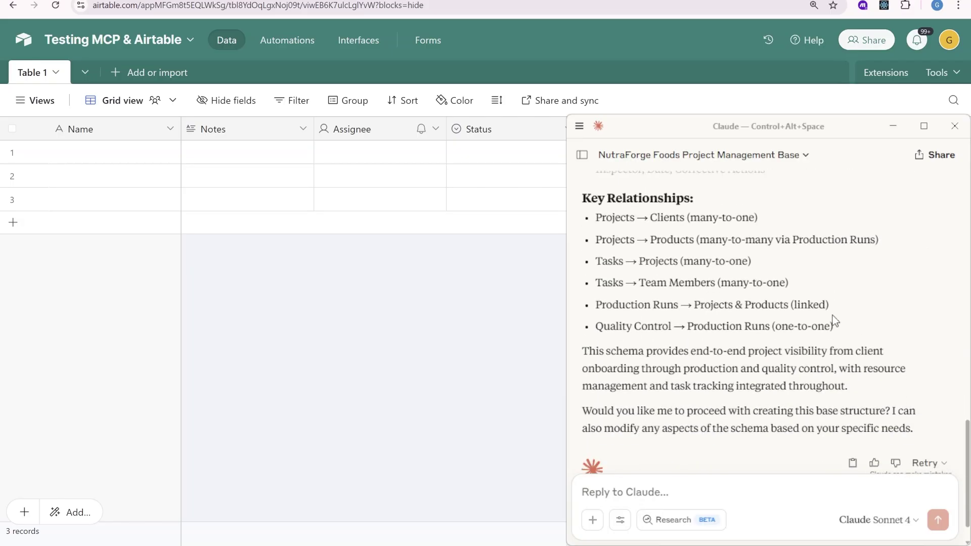
scroll(827, 326, up, 5)
scroll(827, 326, up, 1)
scroll(826, 329, down, 2)
scroll(825, 329, down, 2)
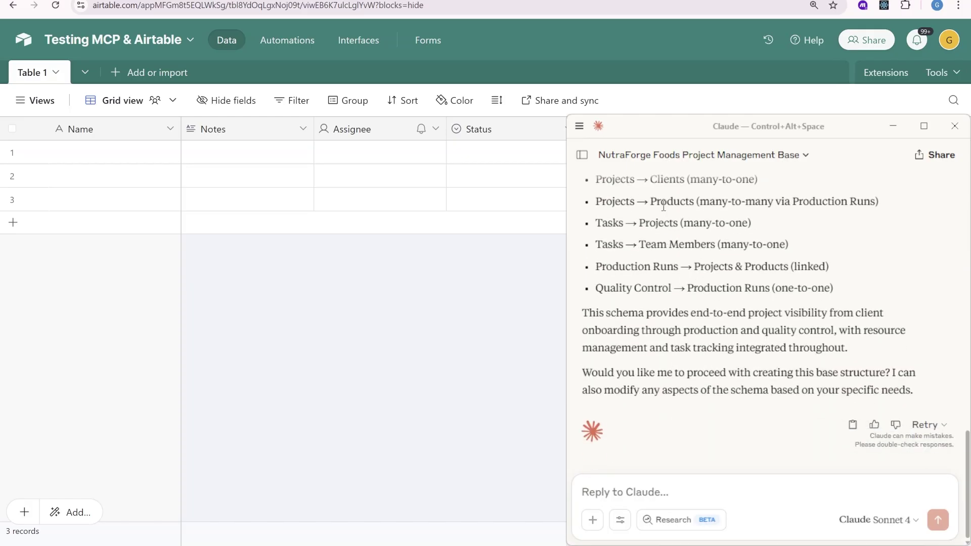
scroll(777, 243, up, 1)
scroll(831, 337, up, 1)
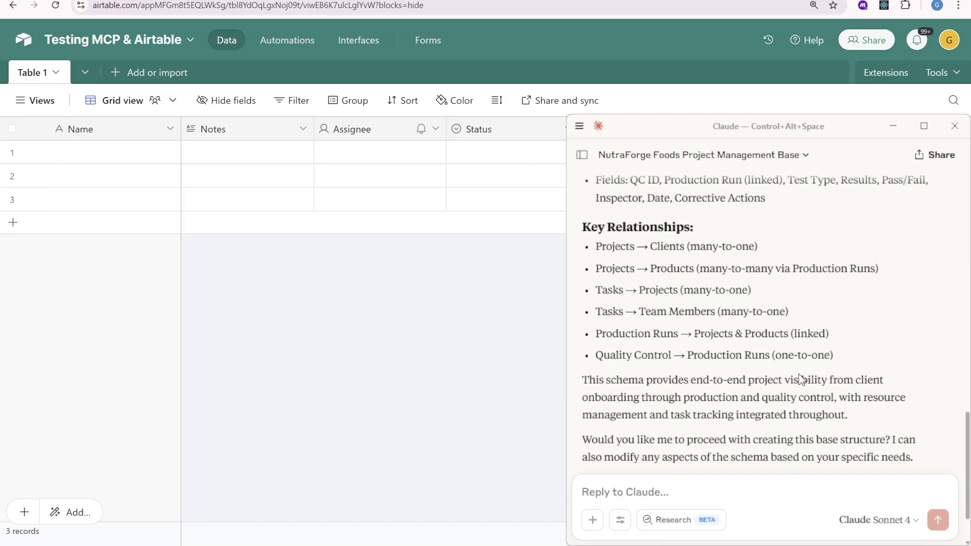
scroll(798, 375, up, 4)
scroll(797, 375, up, 2)
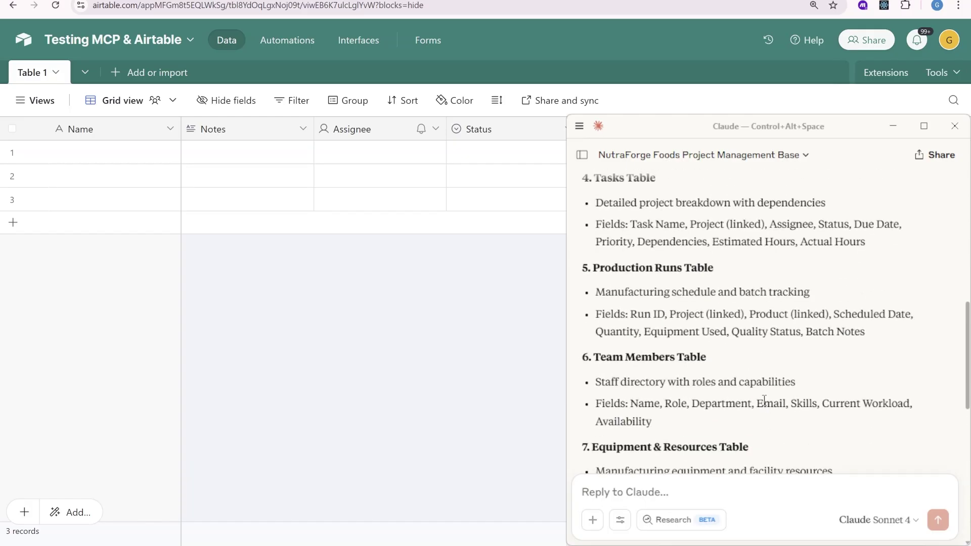
scroll(763, 401, up, 3)
scroll(763, 400, up, 2)
Step: Request Projects, Clients, Products, Tasks and Team tables, and always allow list_bases
click(649, 501)
text(Cr)
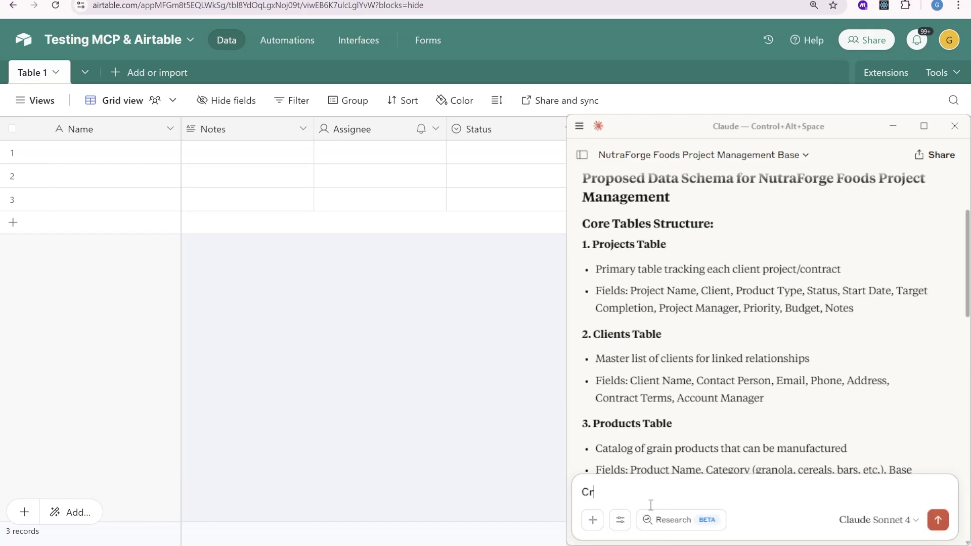
text(eate Projects Table , Clients Table, Products Table)
scroll(714, 377, down, 3)
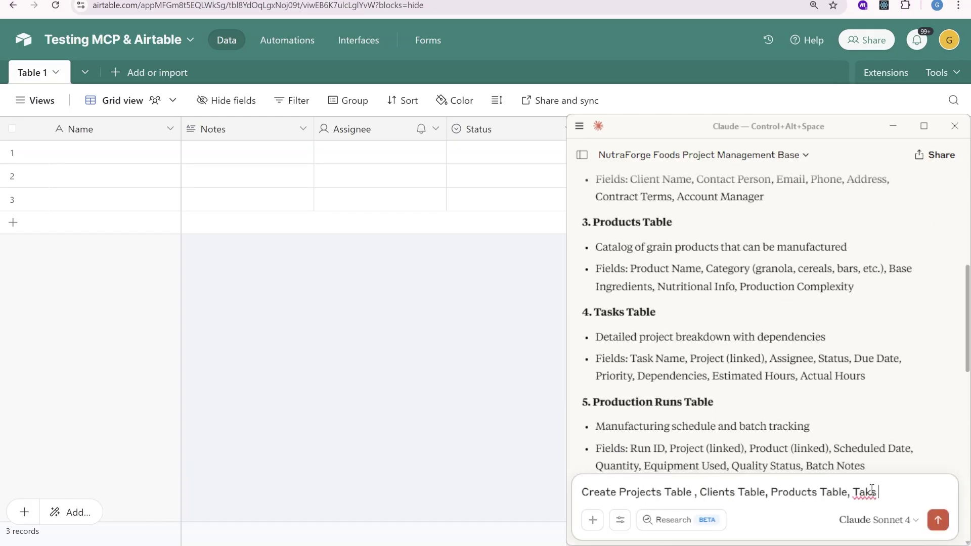
text(ks Table)
scroll(763, 341, down, 5)
scroll(763, 342, up, 5)
text(and Team Table)
click(938, 520)
click(823, 270)
click(840, 239)
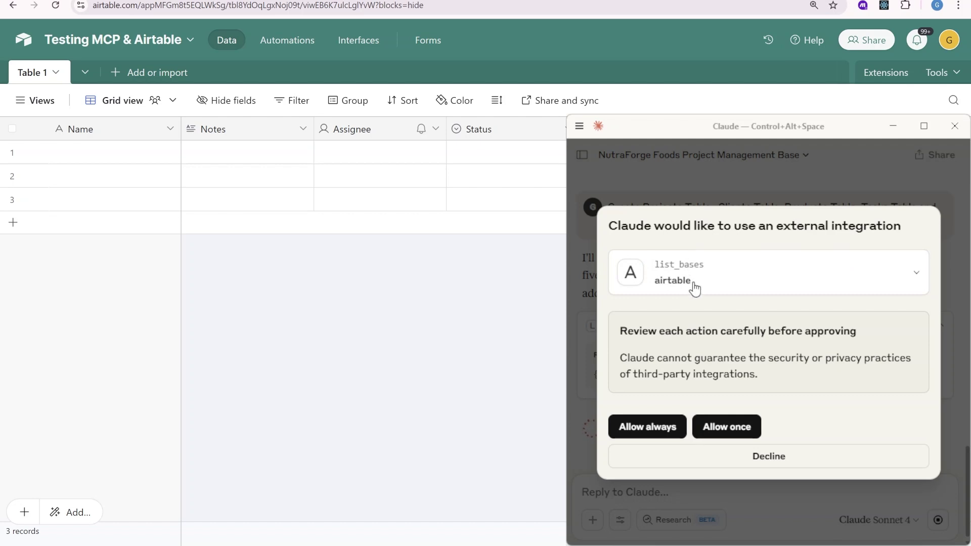
click(672, 436)
Step: Review the Clients create_table request JSON, highlighting the singleSelect type and Active choice
click(815, 280)
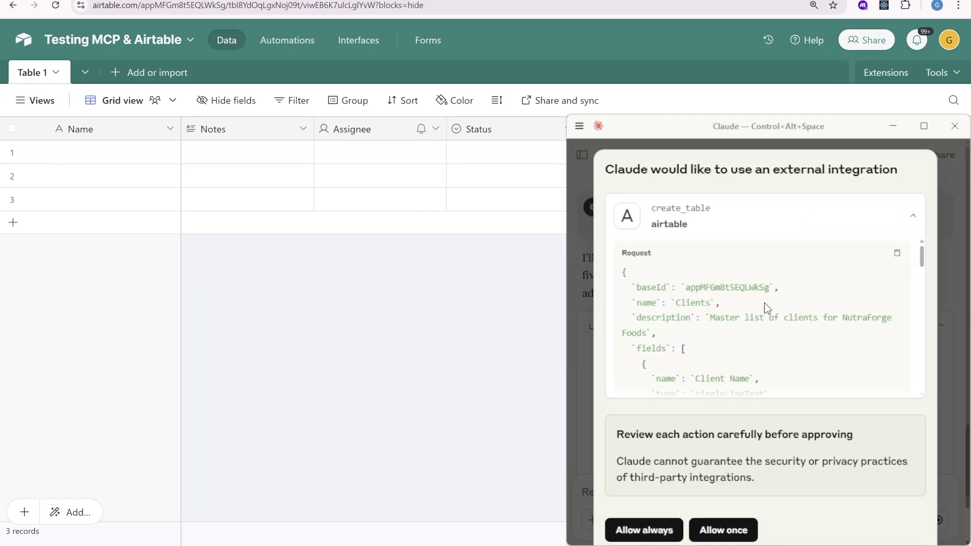
scroll(766, 307, down, 1)
scroll(766, 305, down, 2)
scroll(766, 304, down, 1)
scroll(765, 304, down, 1)
scroll(768, 306, down, 1)
scroll(768, 307, up, 1)
scroll(768, 312, up, 1)
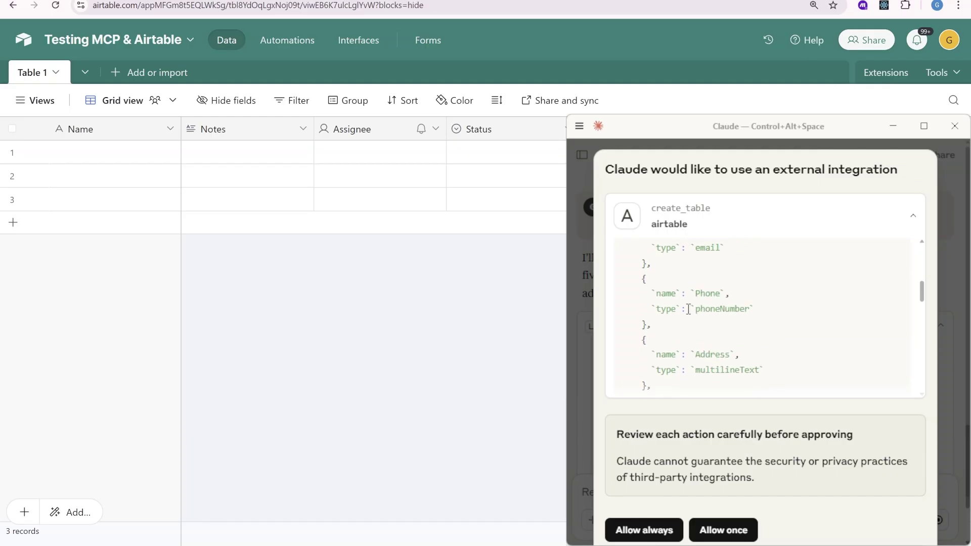
drag(651, 309, 782, 311)
scroll(782, 312, down, 1)
scroll(742, 290, up, 1)
scroll(747, 298, down, 1)
scroll(747, 300, down, 1)
scroll(745, 307, down, 1)
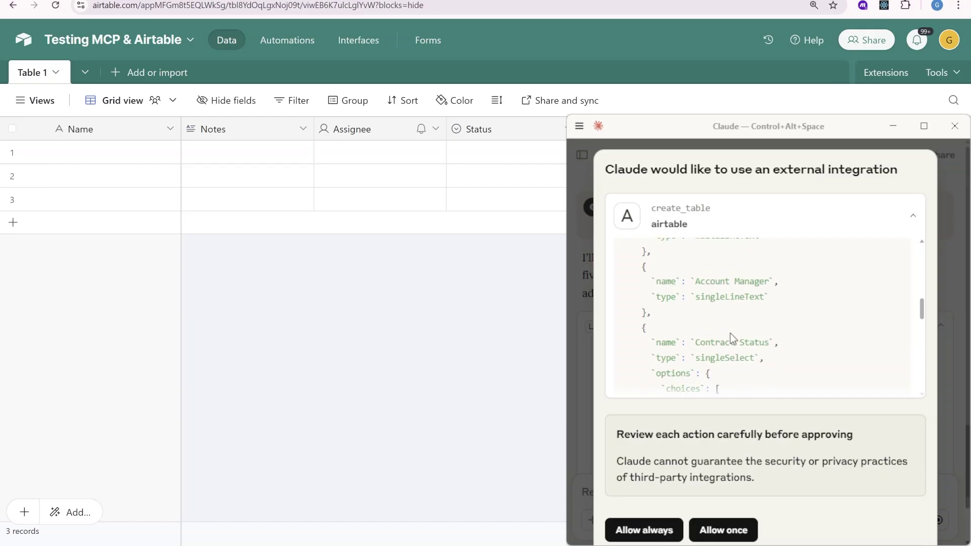
scroll(736, 319, down, 1)
double_click(734, 287)
scroll(751, 319, down, 1)
double_click(732, 284)
scroll(747, 307, up, 1)
scroll(750, 312, down, 2)
scroll(749, 314, up, 2)
scroll(751, 326, up, 1)
scroll(759, 345, down, 1)
scroll(806, 360, down, 2)
scroll(798, 426, down, 1)
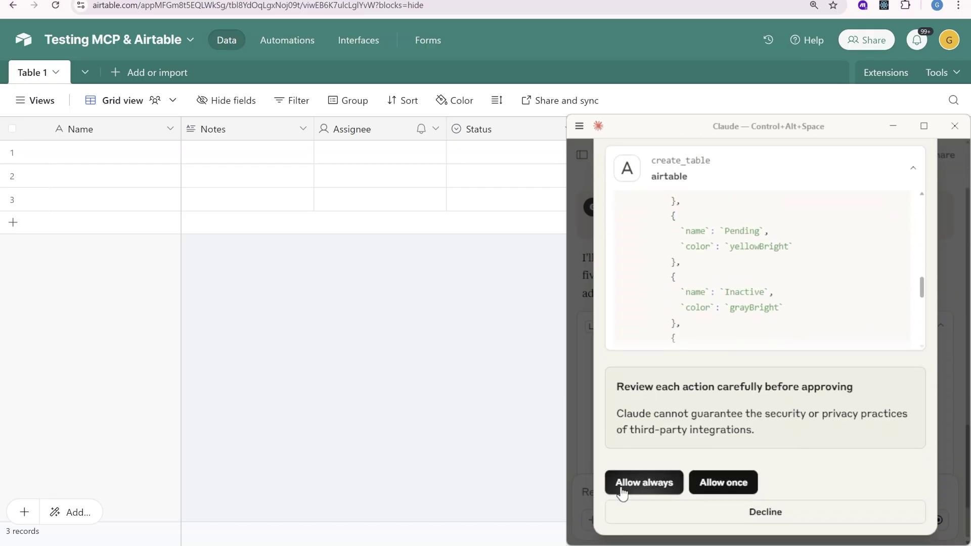
Step: Always allow create_table, then expand the Products table creation request
click(644, 485)
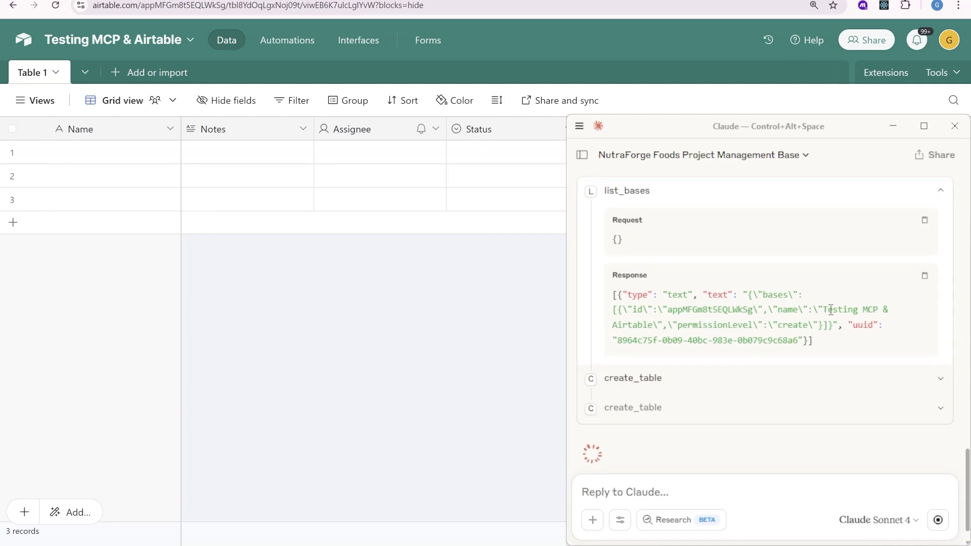
scroll(804, 312, down, 1)
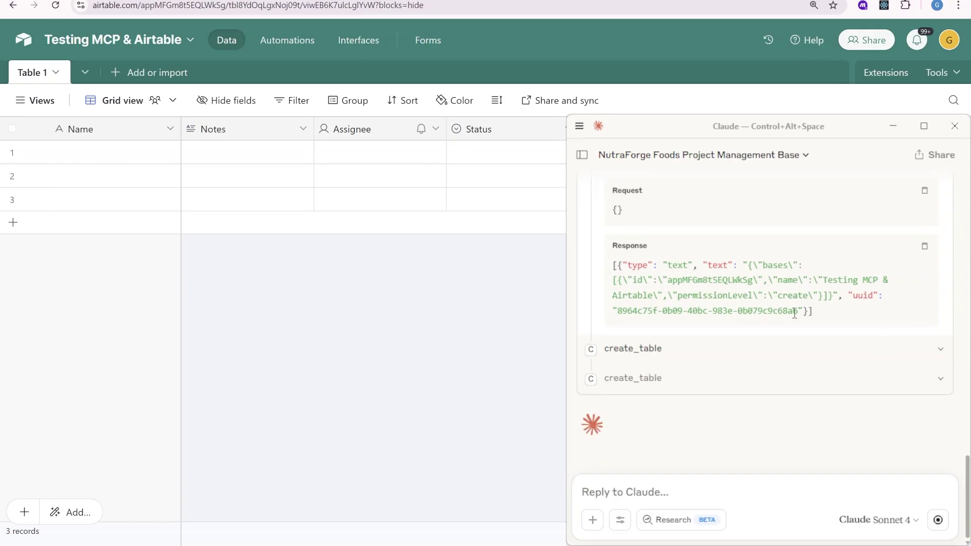
click(852, 380)
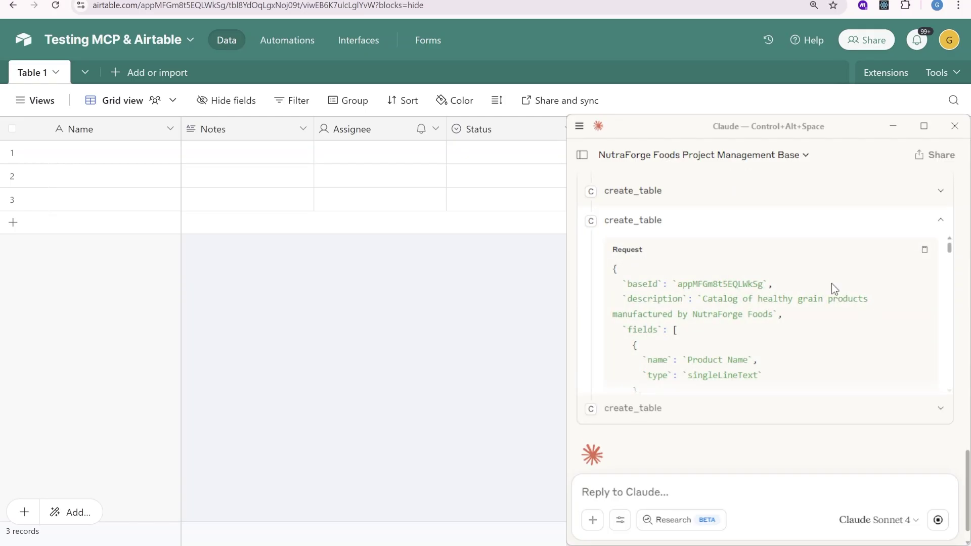
Step: Reload the Airtable base and delete the default Table 1
click(54, 7)
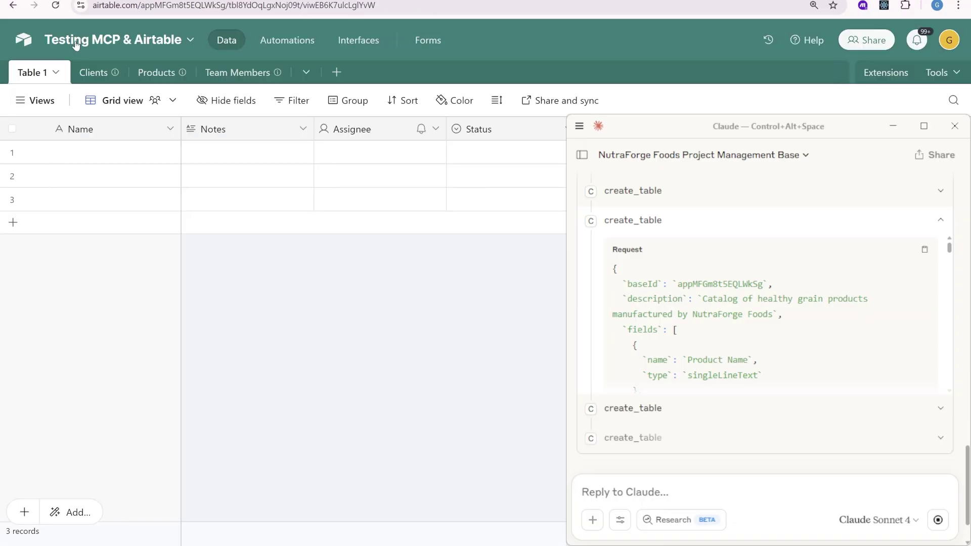
click(56, 74)
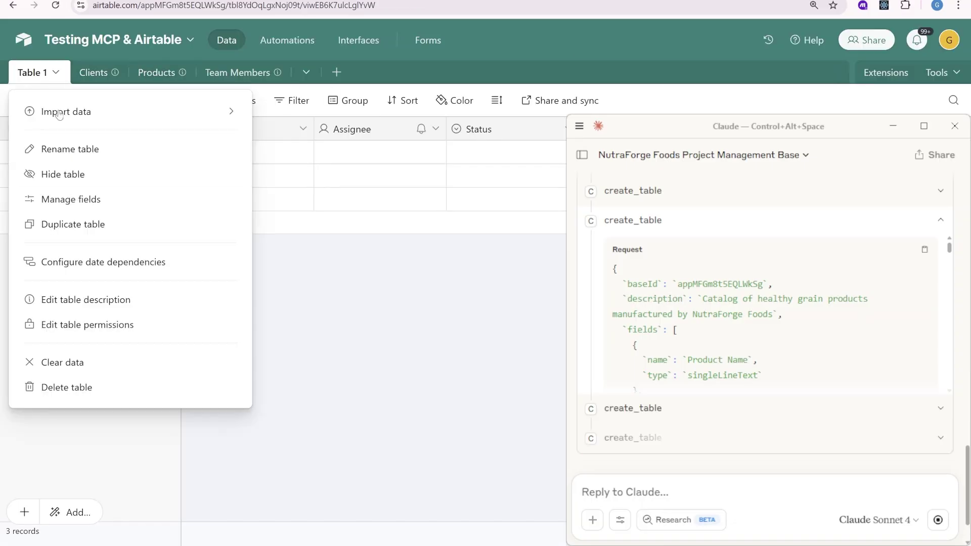
click(87, 395)
click(158, 186)
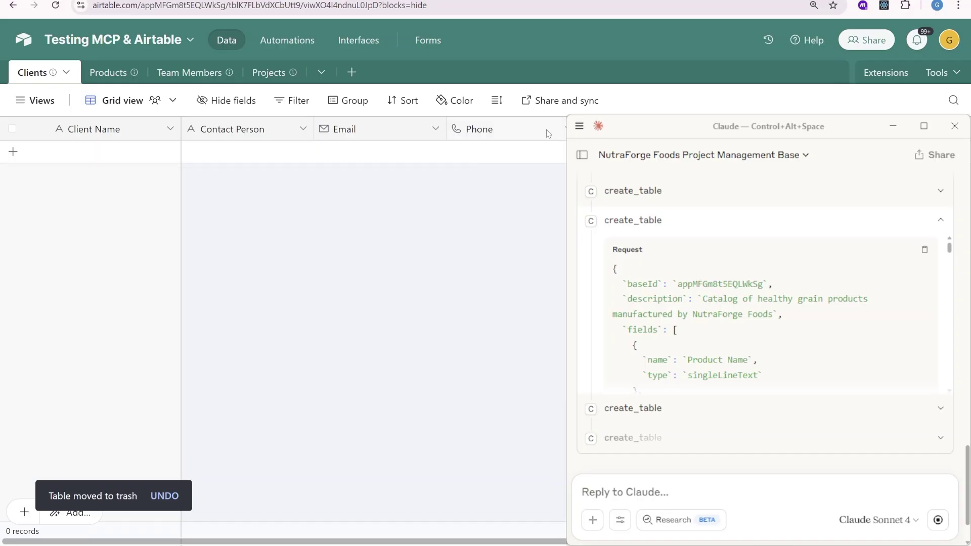
scroll(371, 303, right, 3)
scroll(372, 304, right, 3)
scroll(371, 303, right, 1)
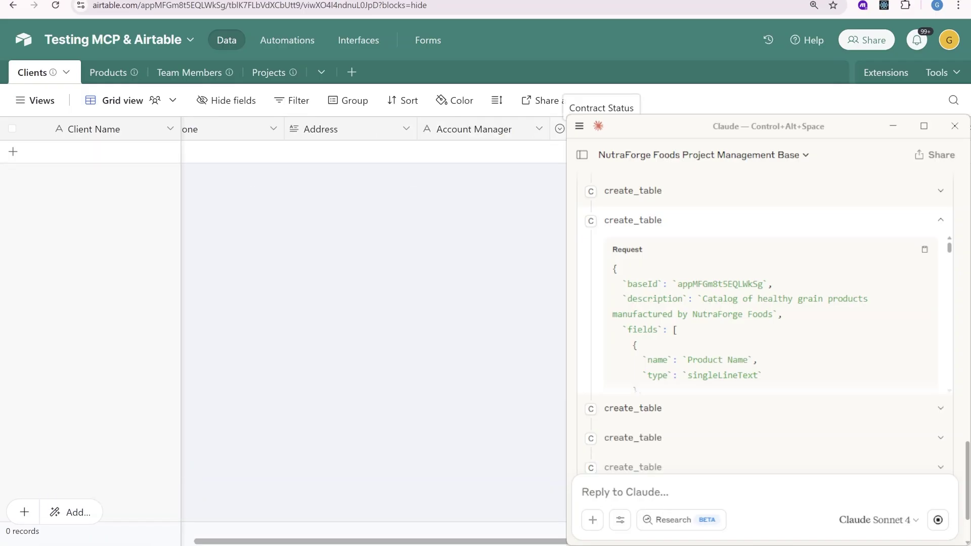
Step: Inspect the Clients Contract Status field, then view the Products and Team Members tables
double_click(563, 129)
scroll(463, 376, down, 3)
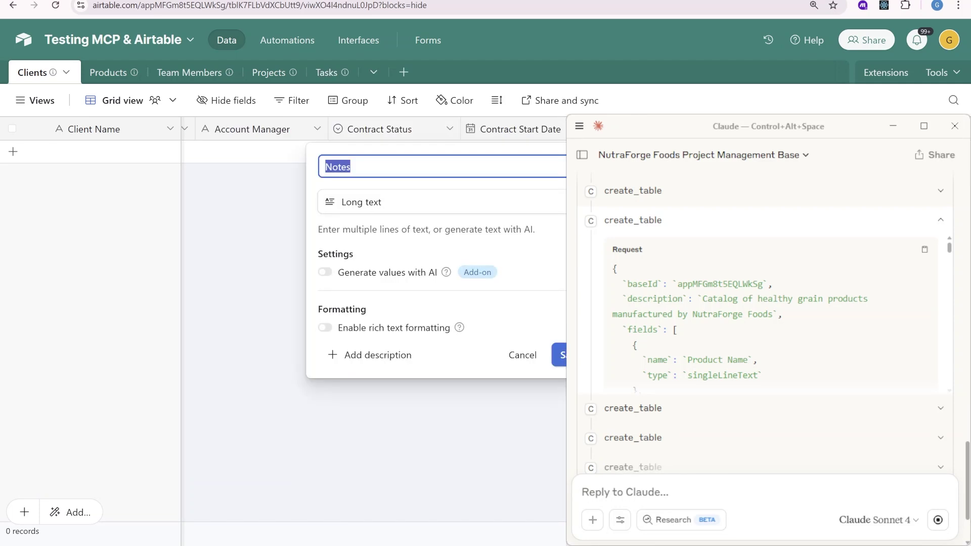
key(Escape)
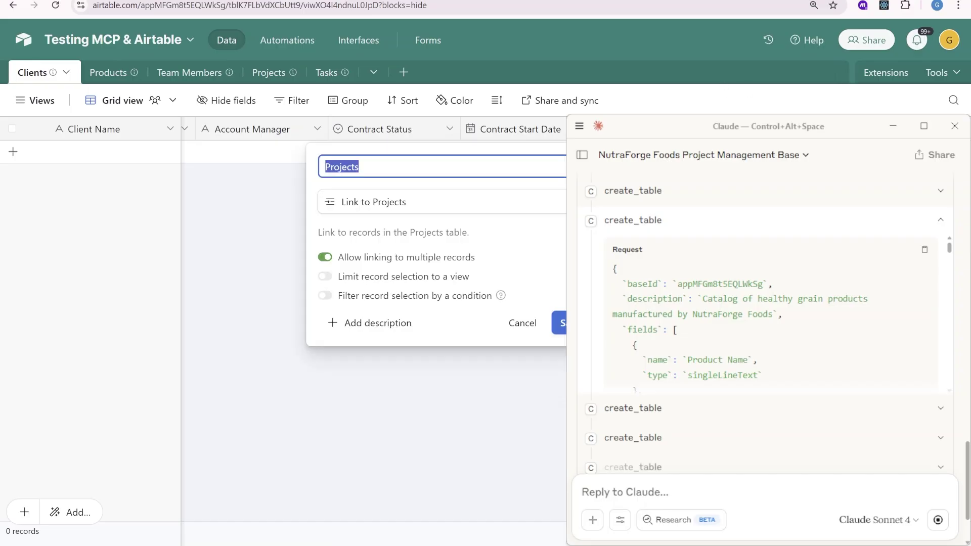
click(114, 73)
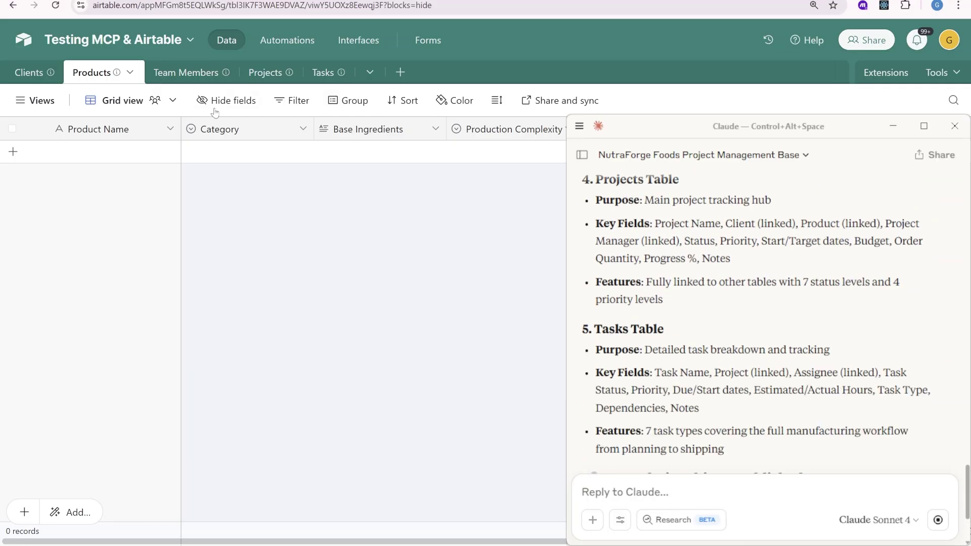
click(189, 71)
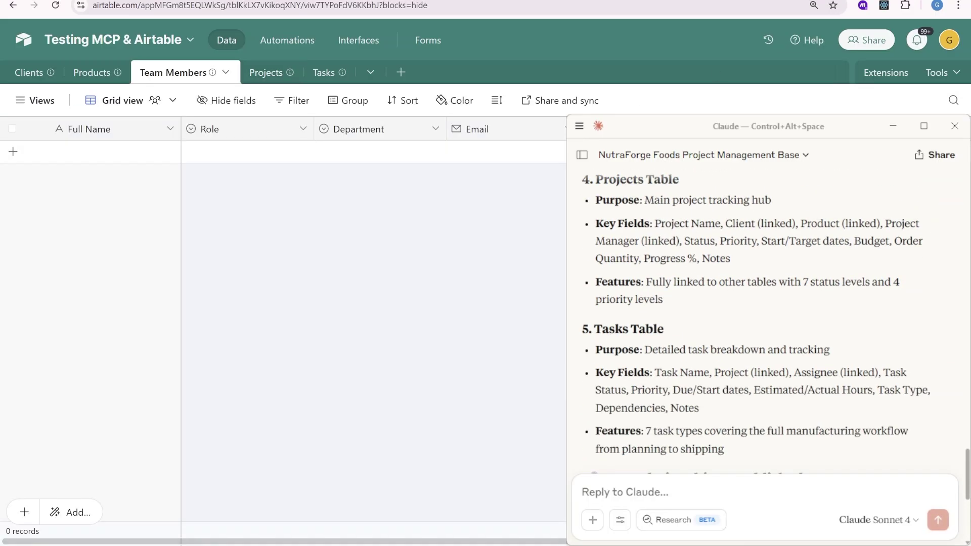
click(610, 488)
text(S)
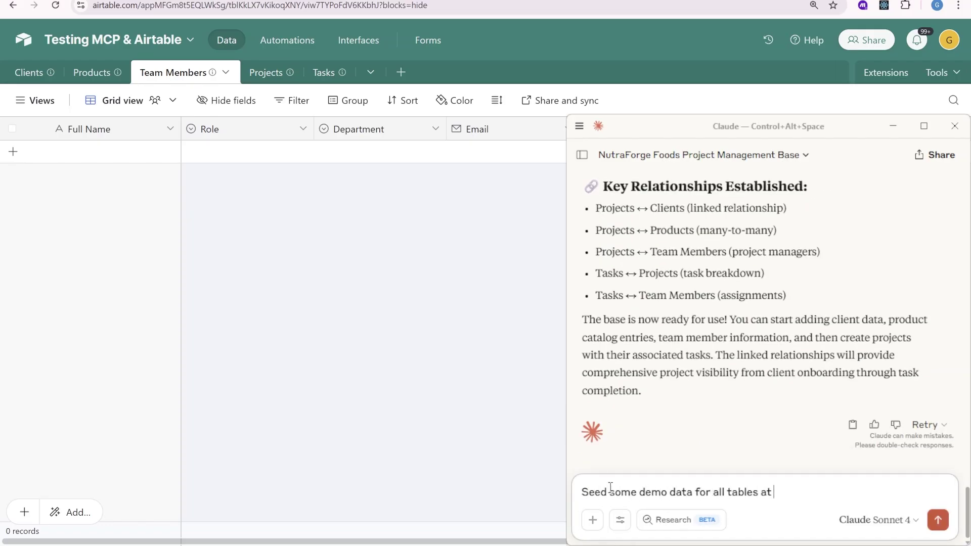
text(each)
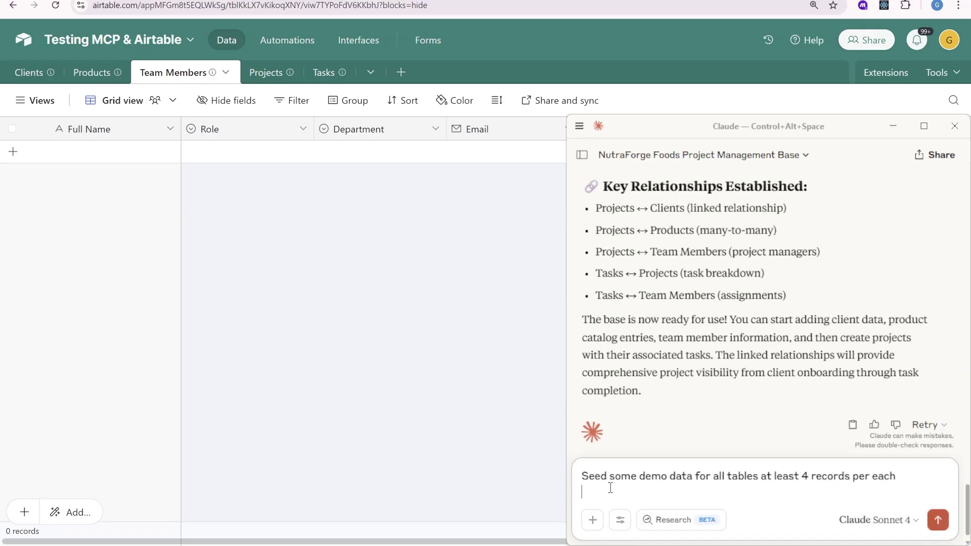
Step: Send the request for four demo records per table and always allow create_record
key(Return)
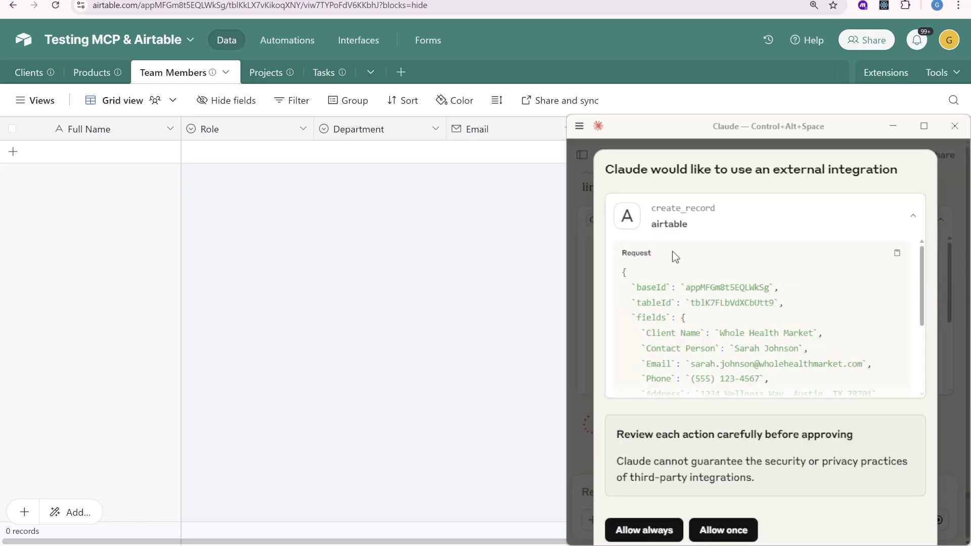
scroll(729, 273, down, 3)
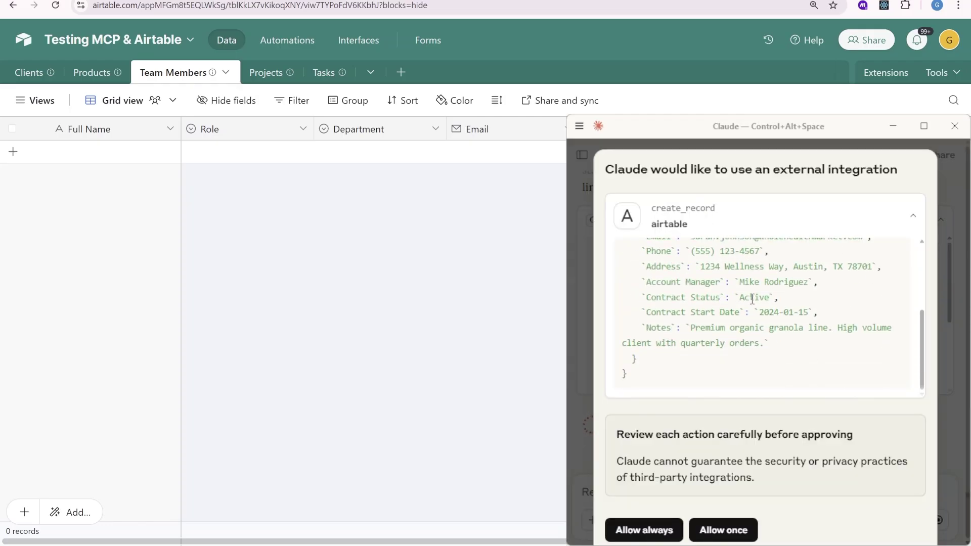
scroll(753, 305, down, 2)
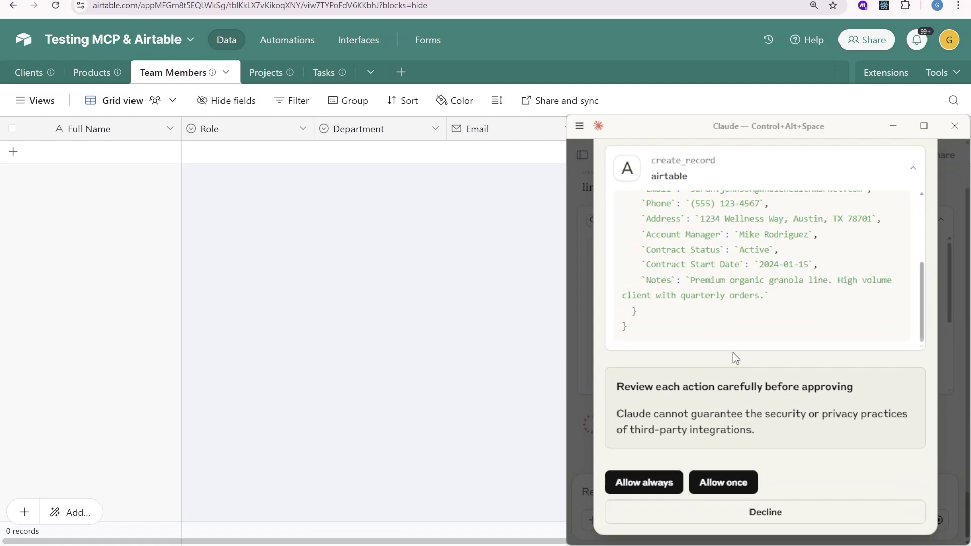
click(641, 485)
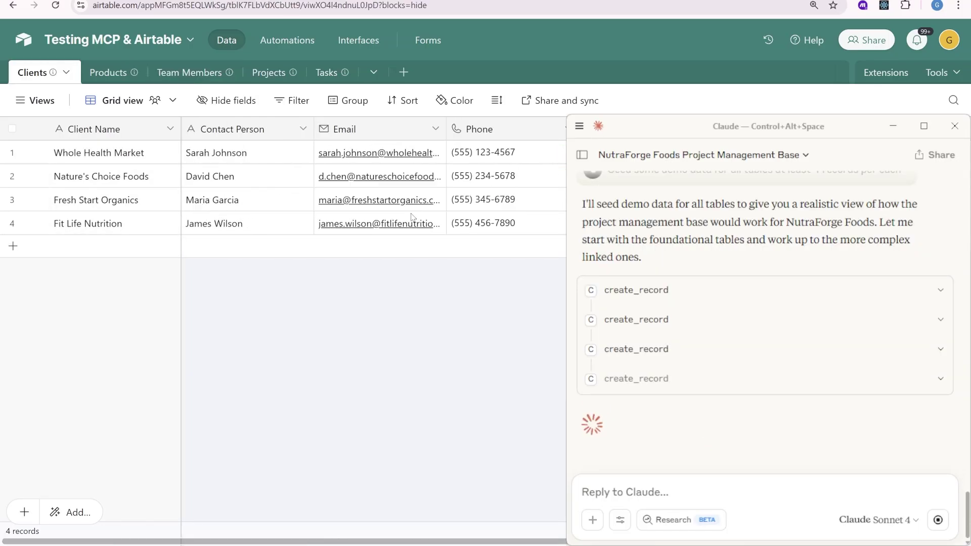
scroll(455, 220, right, 3)
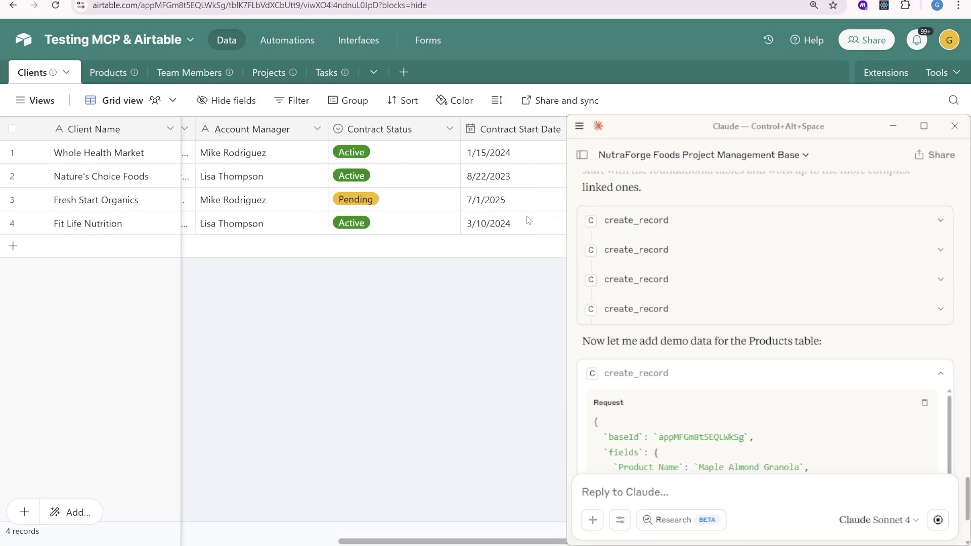
Step: View the seeded demo records in the Products, Team Members and Projects tables
click(114, 73)
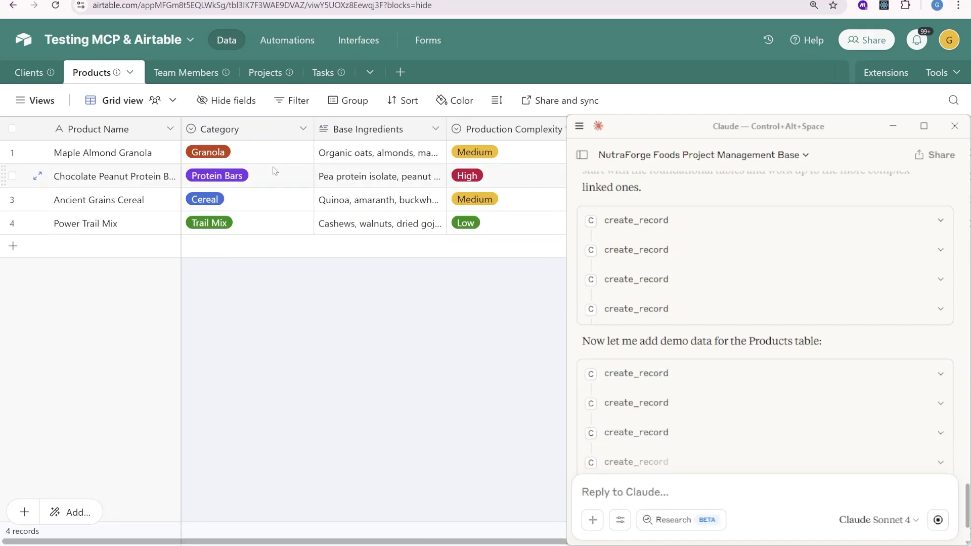
click(189, 72)
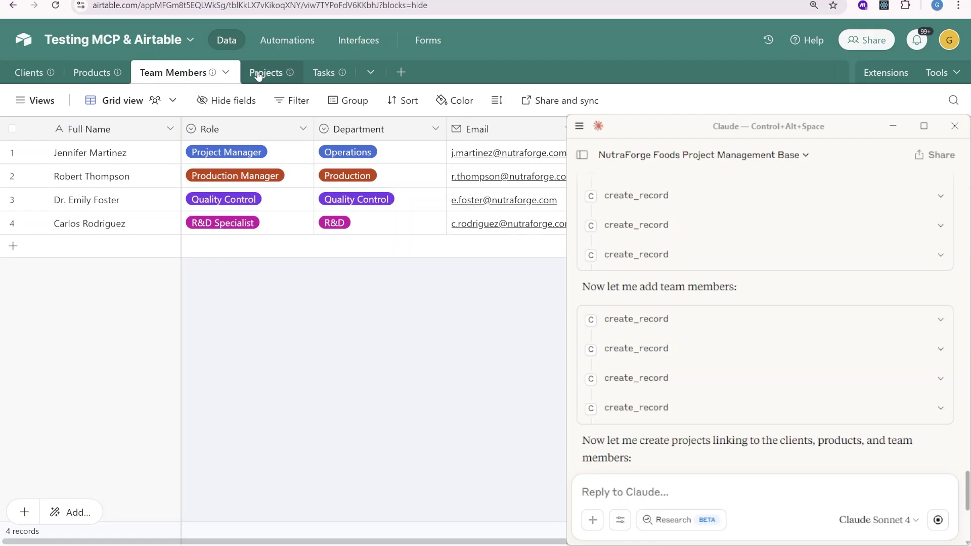
scroll(304, 175, right, 5)
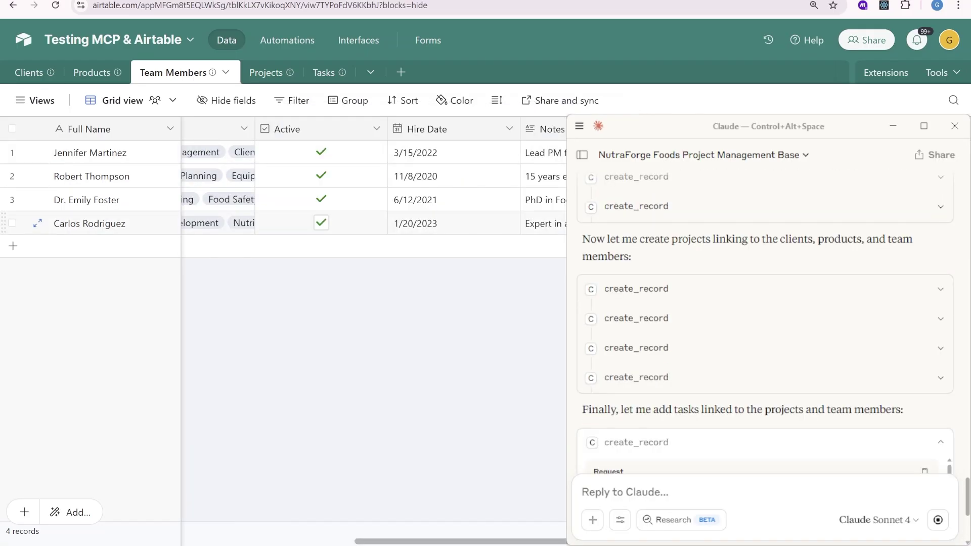
click(266, 73)
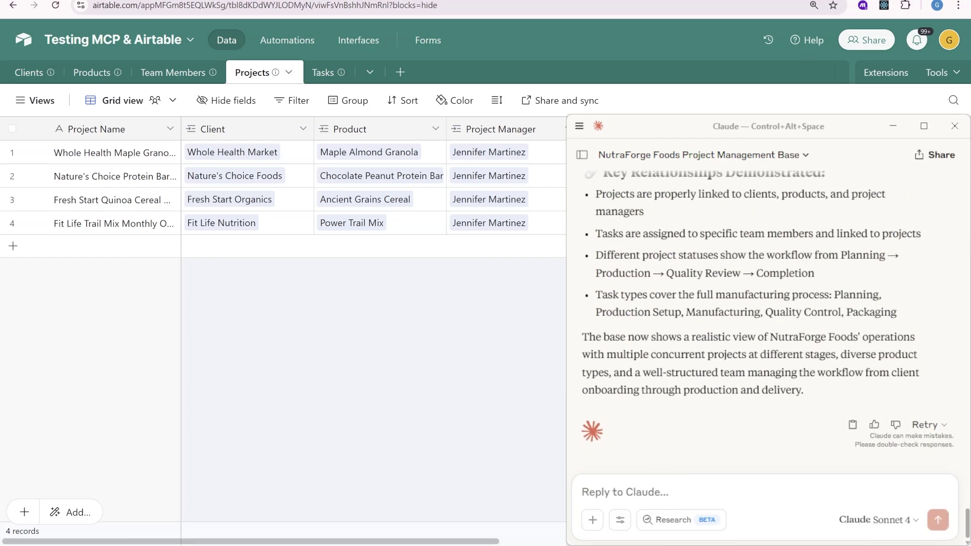
click(308, 73)
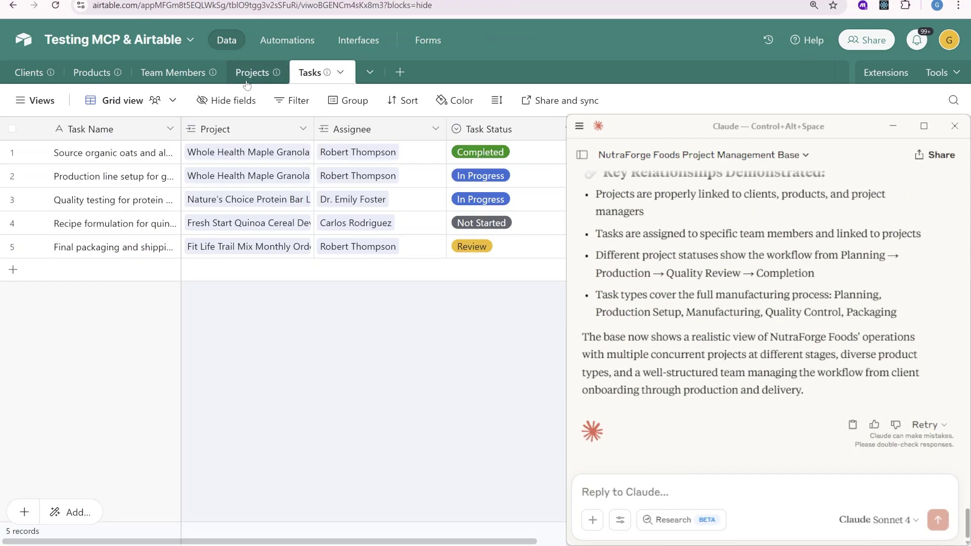
click(247, 76)
click(195, 76)
click(97, 76)
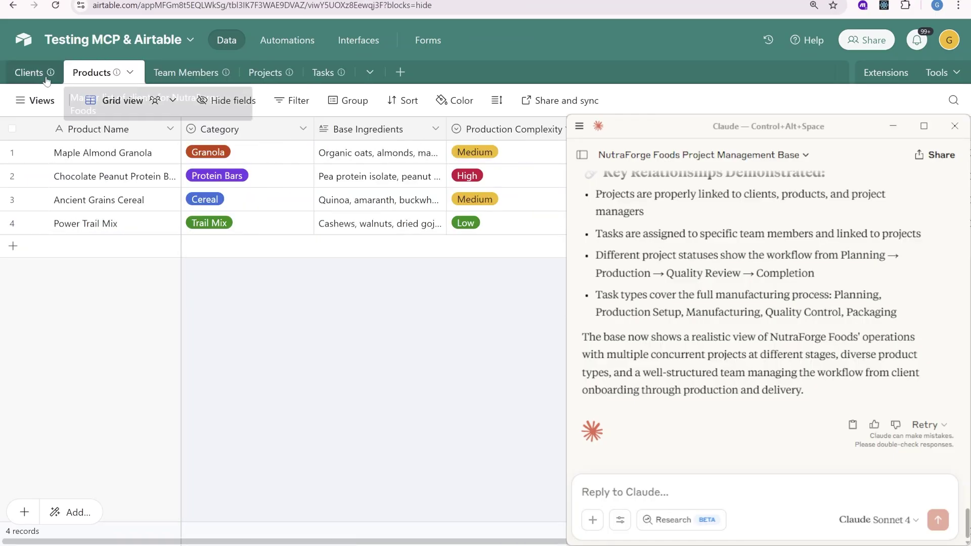
click(35, 79)
click(106, 78)
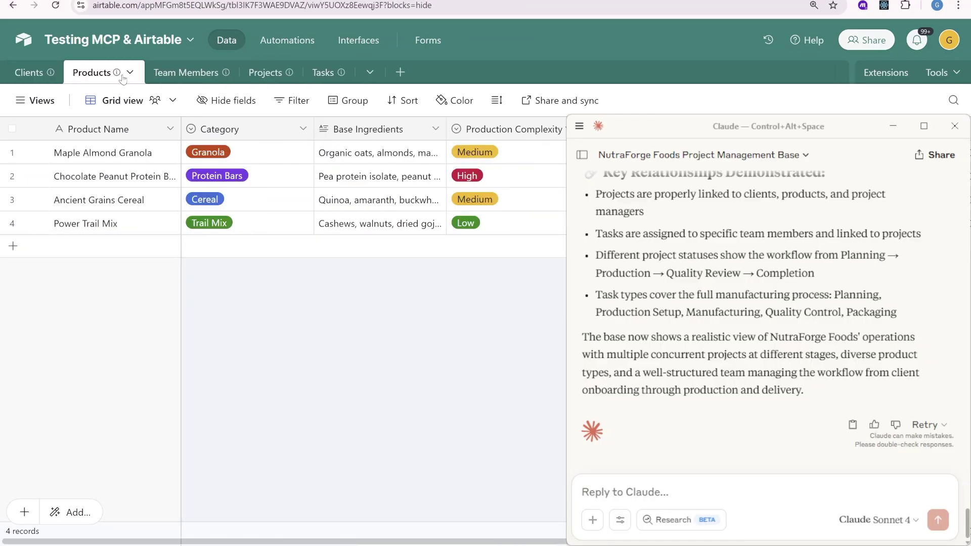
click(180, 77)
click(280, 74)
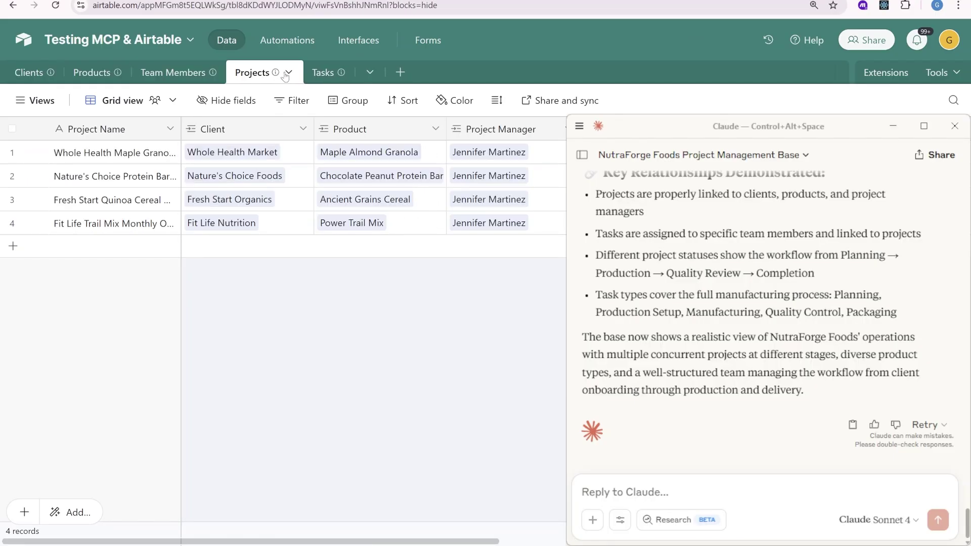
click(326, 72)
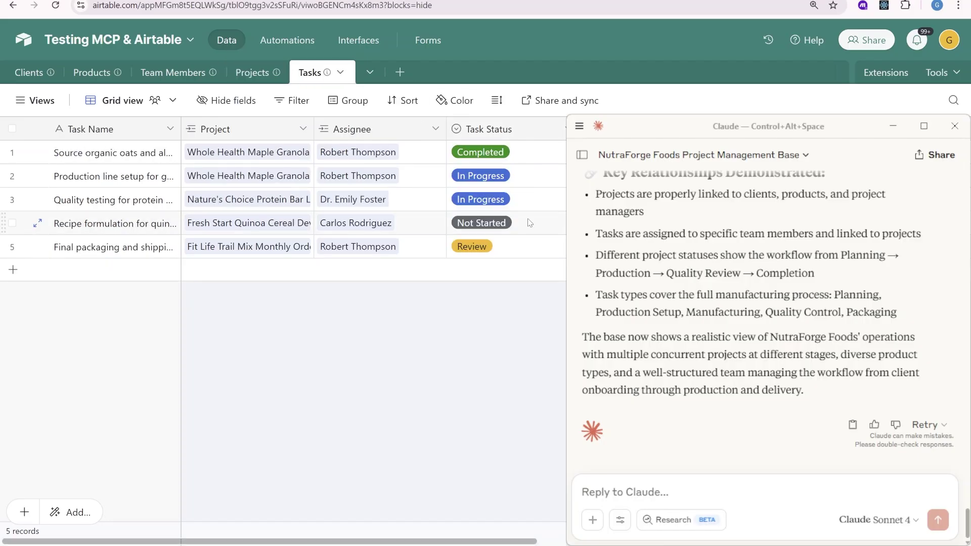
click(529, 176)
shift+click(529, 200)
scroll(364, 199, right, 5)
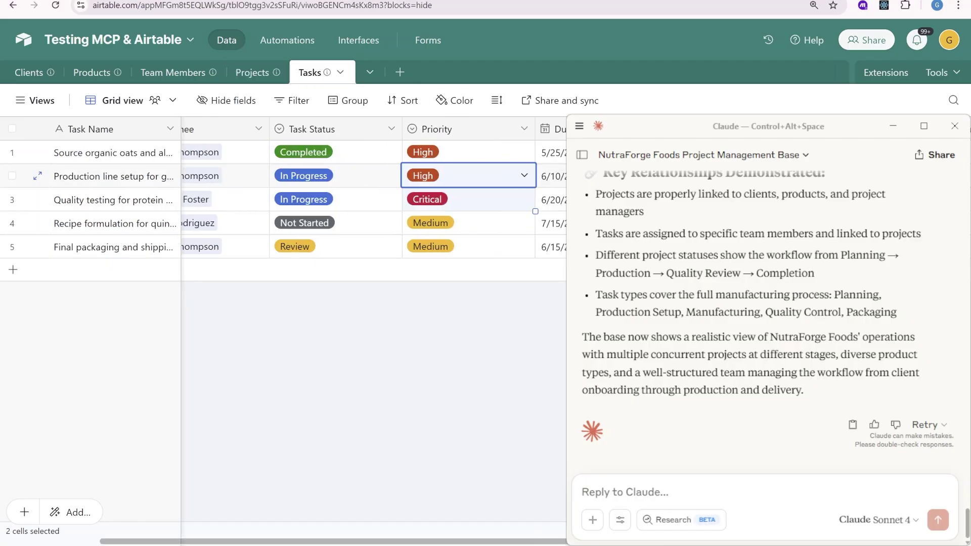
scroll(372, 197, right, 3)
scroll(372, 197, left, 3)
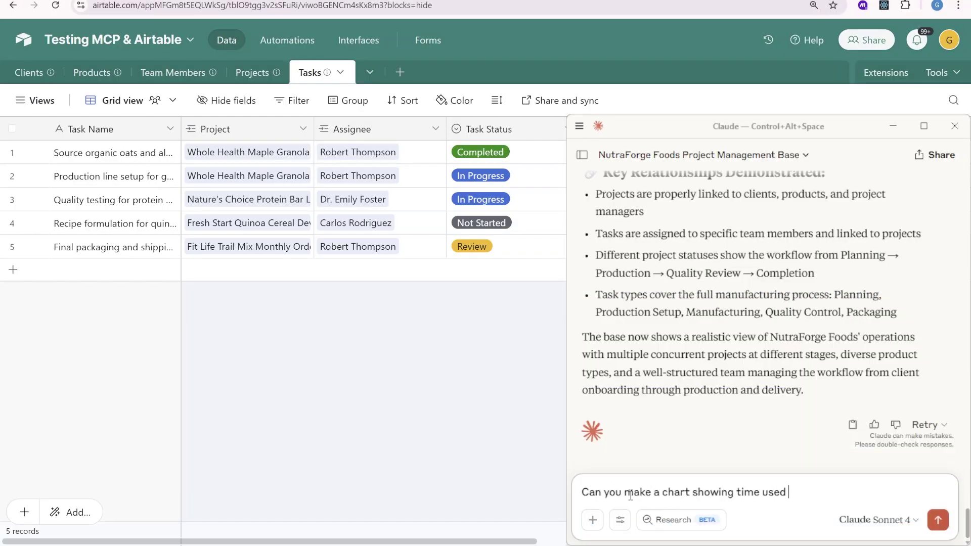
text(time used by each project?)
Step: Send the project time chart request and allow Claude to read the Airtable Tasks records
key(Return)
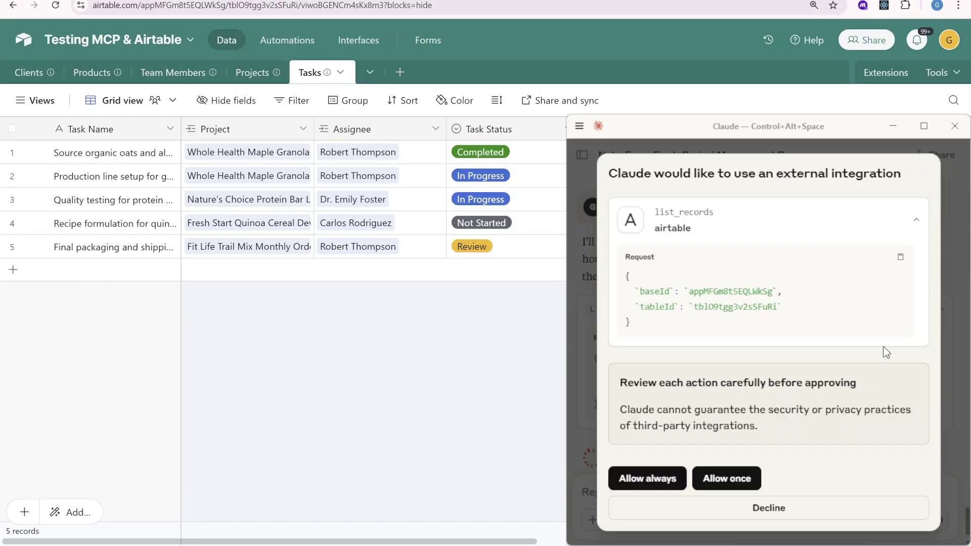
click(647, 478)
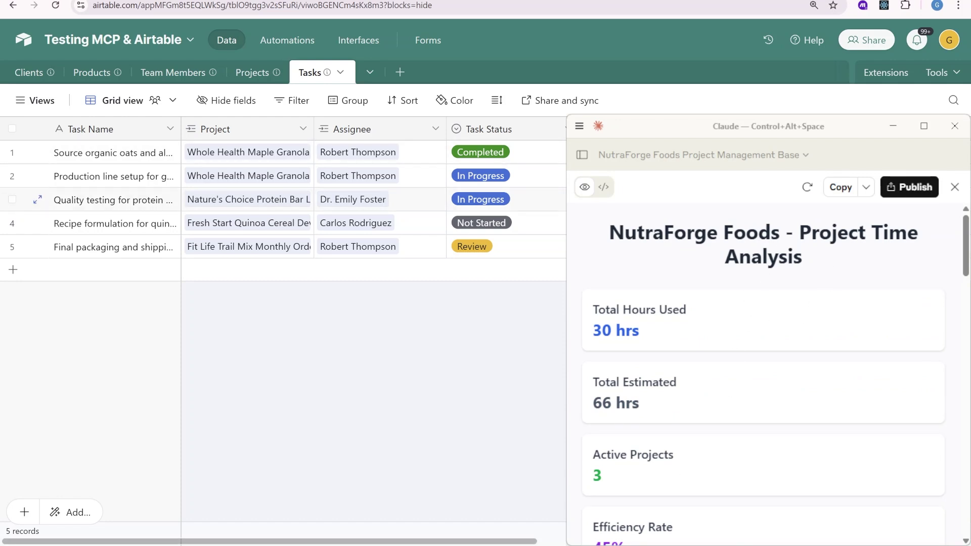
scroll(342, 199, right, 5)
click(304, 199)
scroll(342, 200, right, 2)
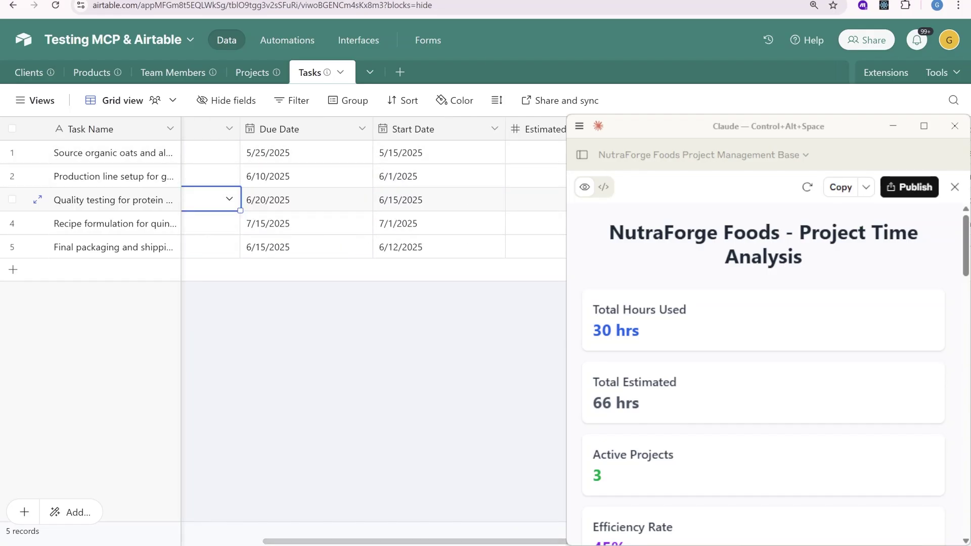
scroll(763, 379, down, 1)
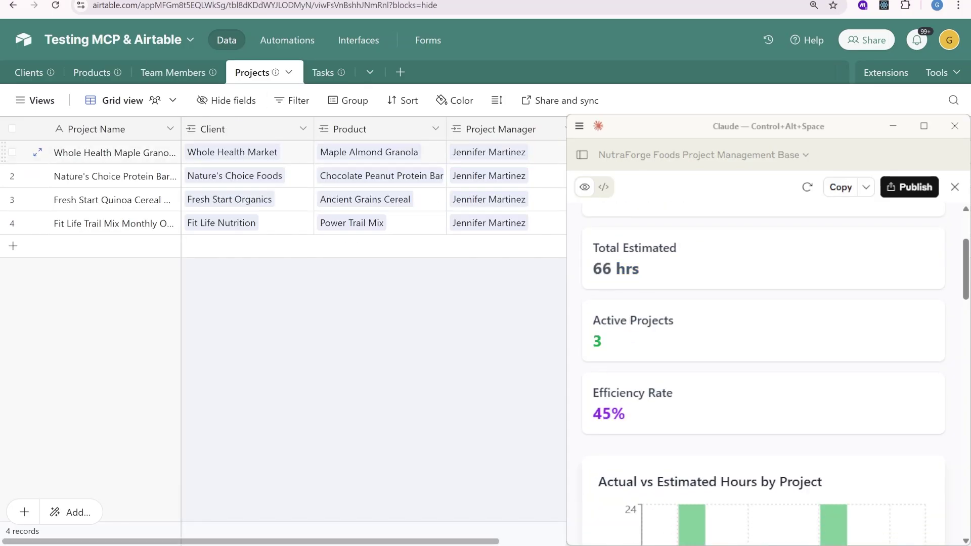
scroll(342, 199, right, 5)
scroll(342, 199, left, 4)
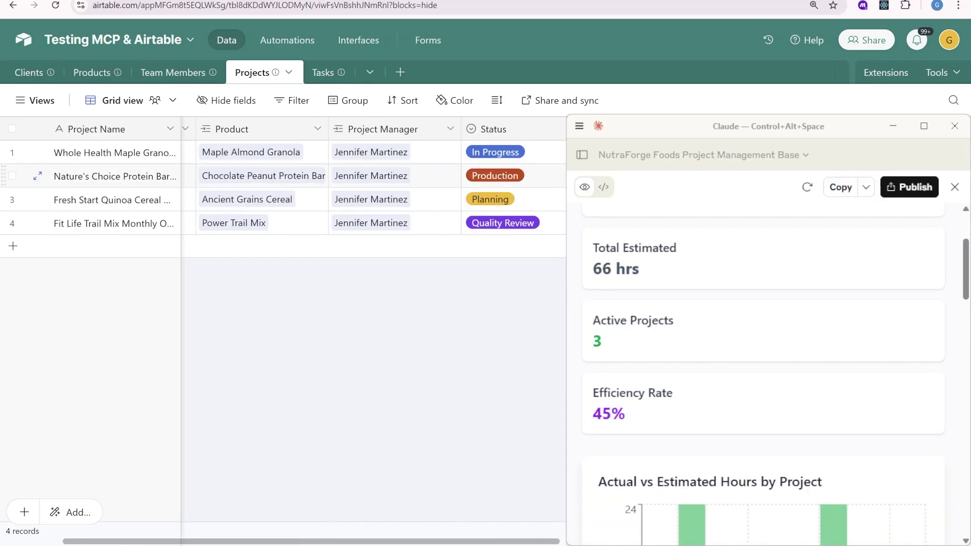
click(558, 156)
click(539, 175)
click(546, 223)
scroll(762, 341, down, 3)
scroll(763, 342, down, 2)
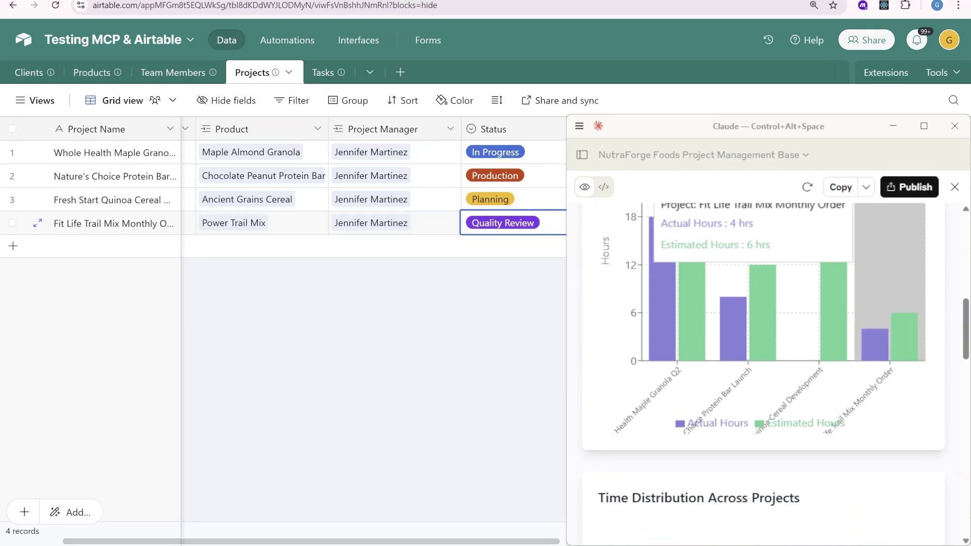
scroll(762, 357, up, 1)
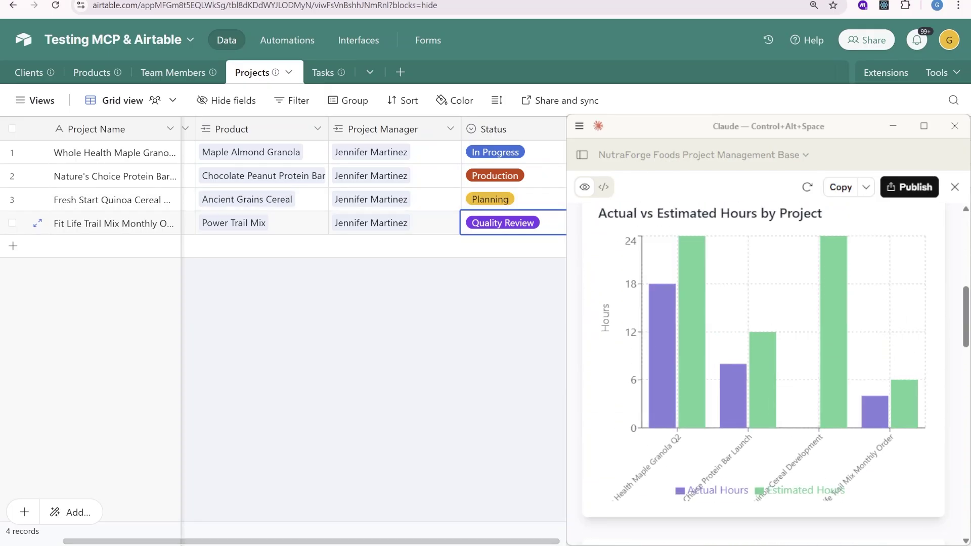
scroll(763, 356, up, 1)
scroll(762, 356, down, 1)
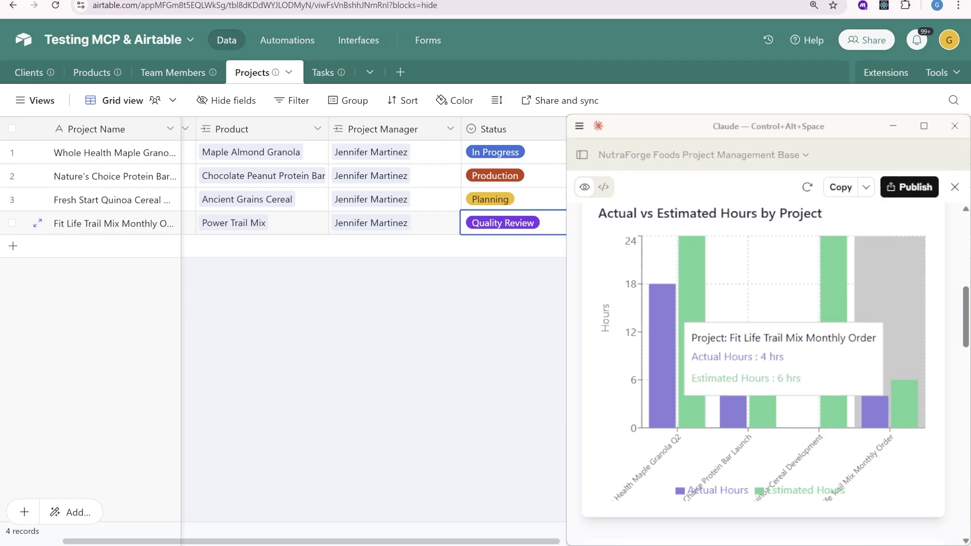
scroll(880, 326, down, 2)
scroll(743, 326, up, 2)
scroll(744, 326, down, 4)
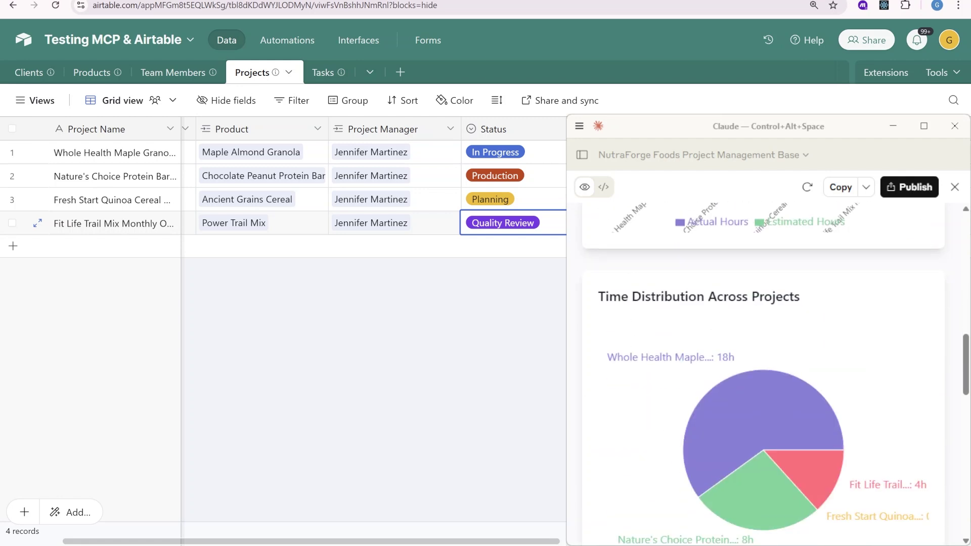
scroll(743, 326, down, 2)
scroll(760, 327, up, 2)
scroll(759, 326, down, 4)
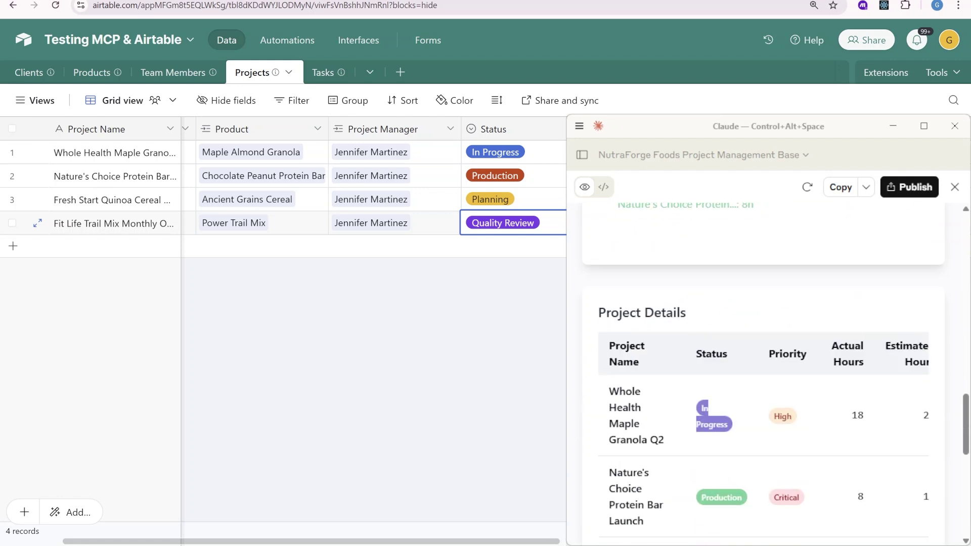
scroll(758, 326, down, 2)
scroll(759, 327, up, 2)
scroll(760, 326, down, 1)
scroll(759, 326, down, 6)
scroll(759, 326, down, 1)
scroll(759, 327, up, 5)
scroll(759, 341, down, 3)
scroll(758, 341, down, 2)
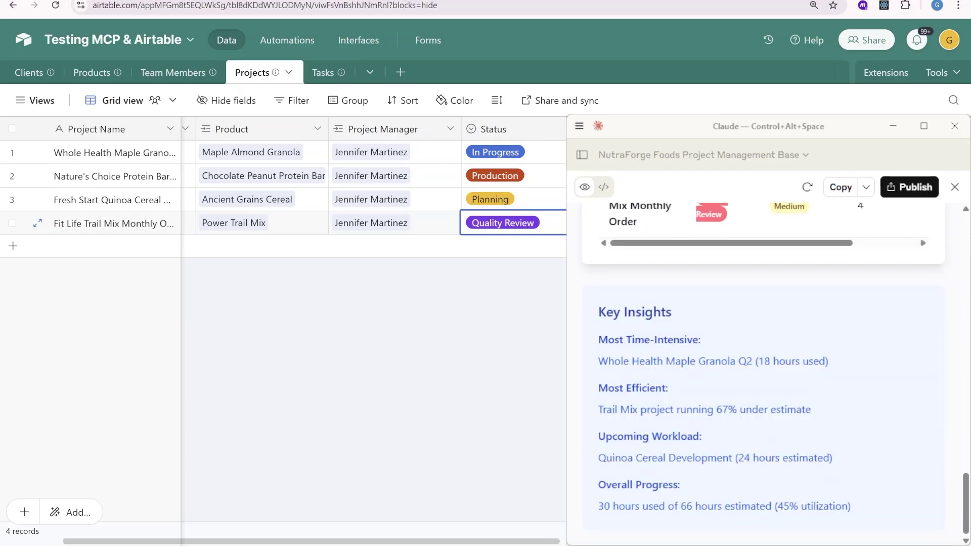
scroll(759, 342, up, 2)
scroll(758, 342, up, 3)
scroll(758, 342, up, 4)
scroll(759, 342, up, 1)
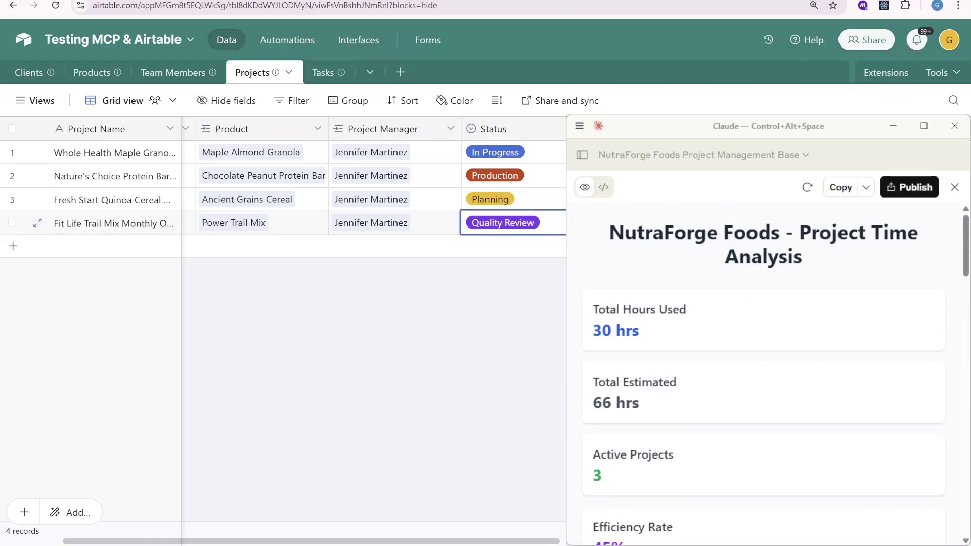
Step: Close the chart preview and ask Claude for an Airtable Interface with similar charts
click(955, 187)
scroll(691, 446, down, 3)
scroll(690, 446, down, 3)
click(678, 492)
text(Can you create Airtable Ibte)
key(BackSpace)
key(BackSpace)
key(BackSpace)
text(nterface with similar charts?)
key(Return)
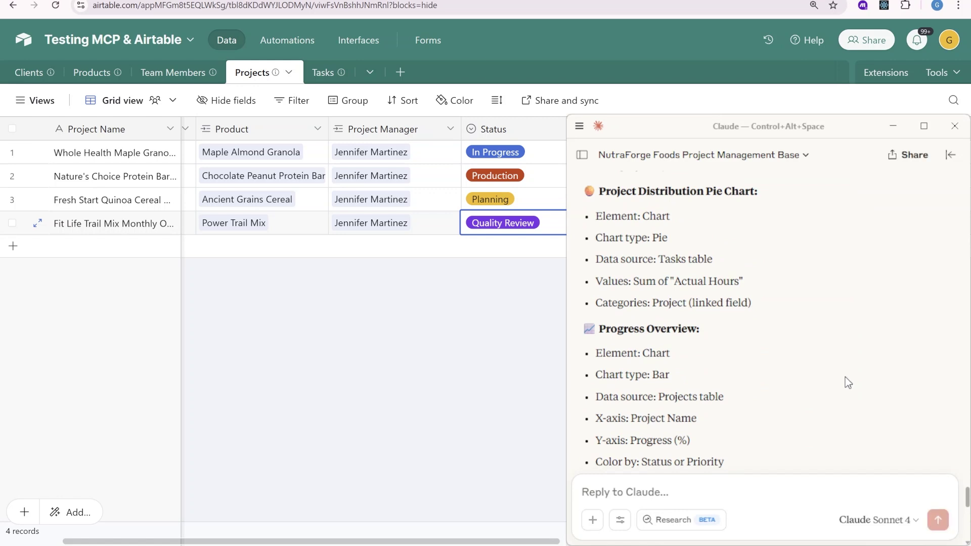
scroll(852, 391, down, 10)
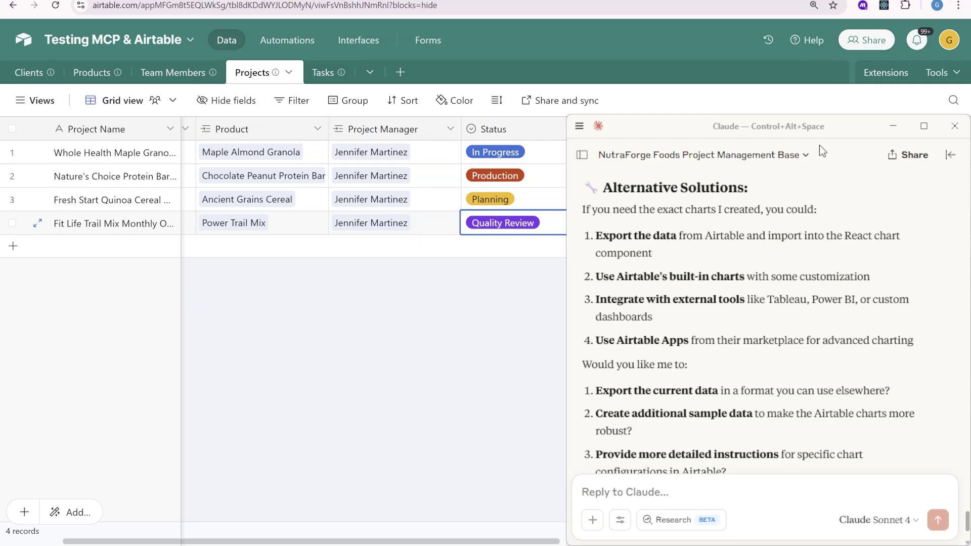
Step: Minimize Claude Desktop and select the server link label and token text on the MCP Server page
click(881, 130)
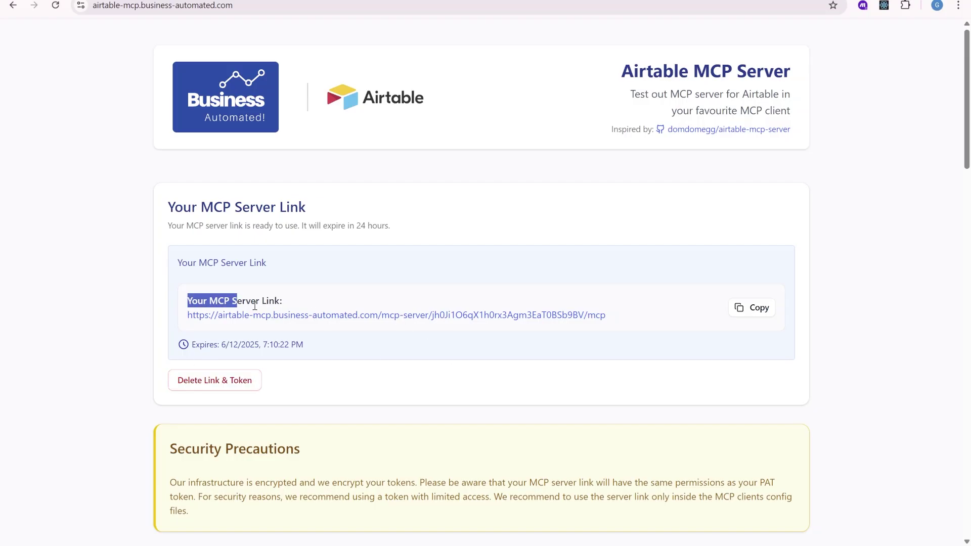
drag(205, 296, 372, 308)
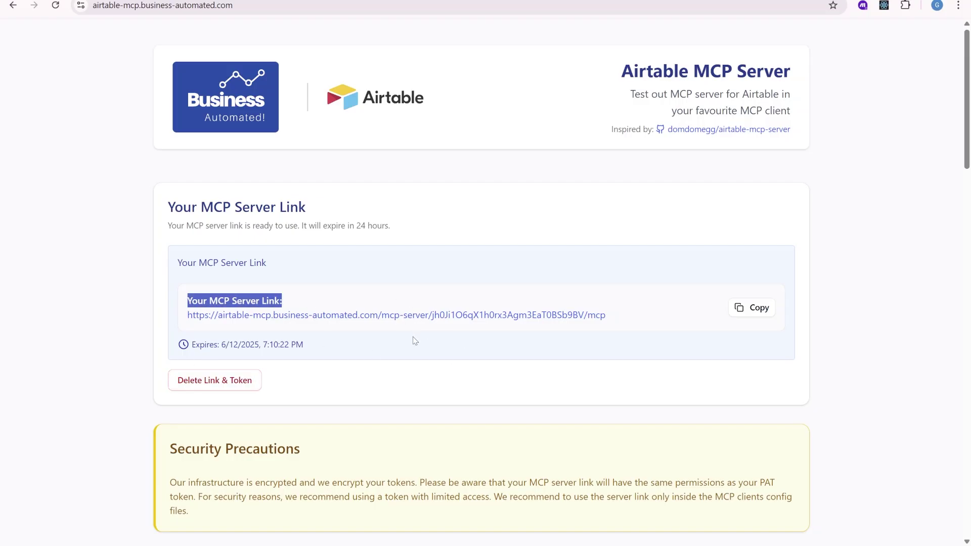
drag(432, 316, 585, 313)
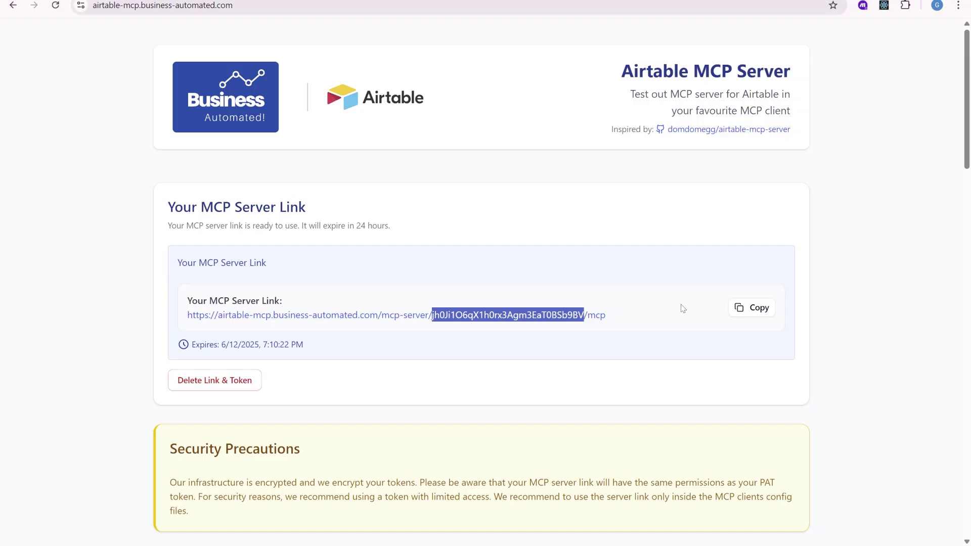
Step: Delete the existing server link and token, and paste the PAT into the token field
click(246, 388)
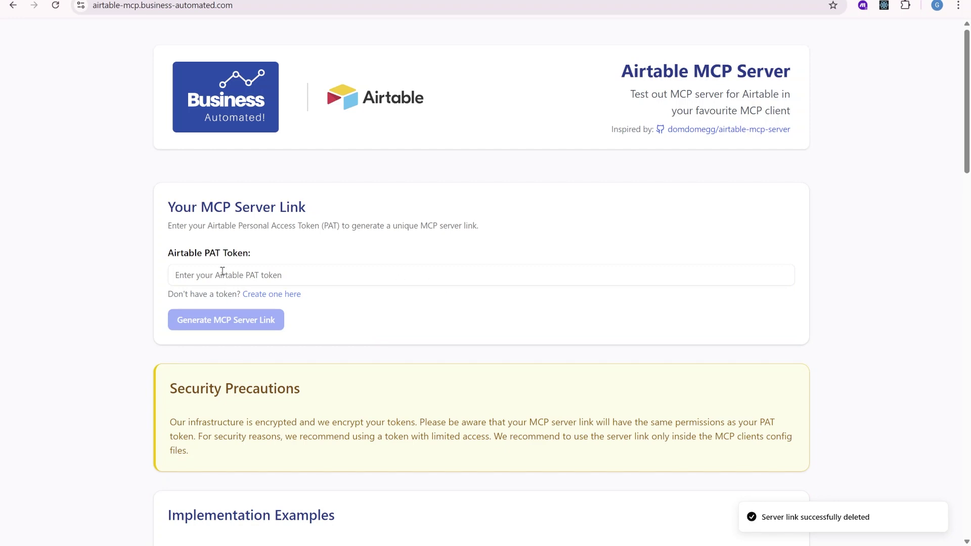
click(196, 277)
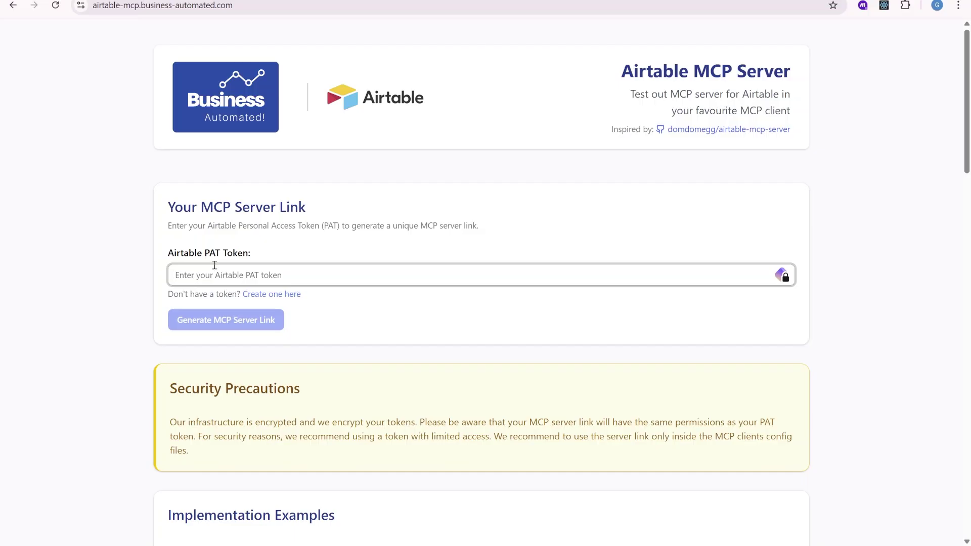
key(ctrl+v)
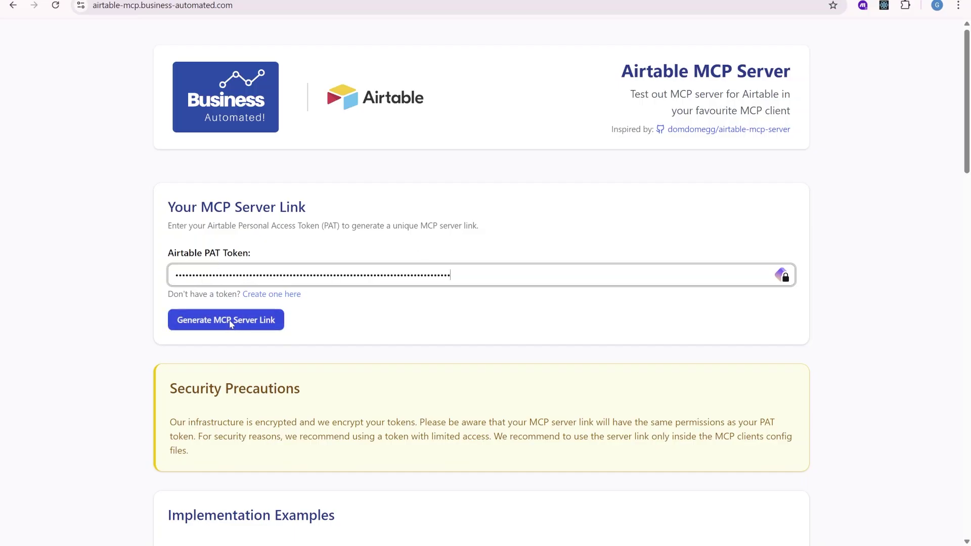
Step: Generate a new MCP server link, check its expiry date, then delete it
click(233, 324)
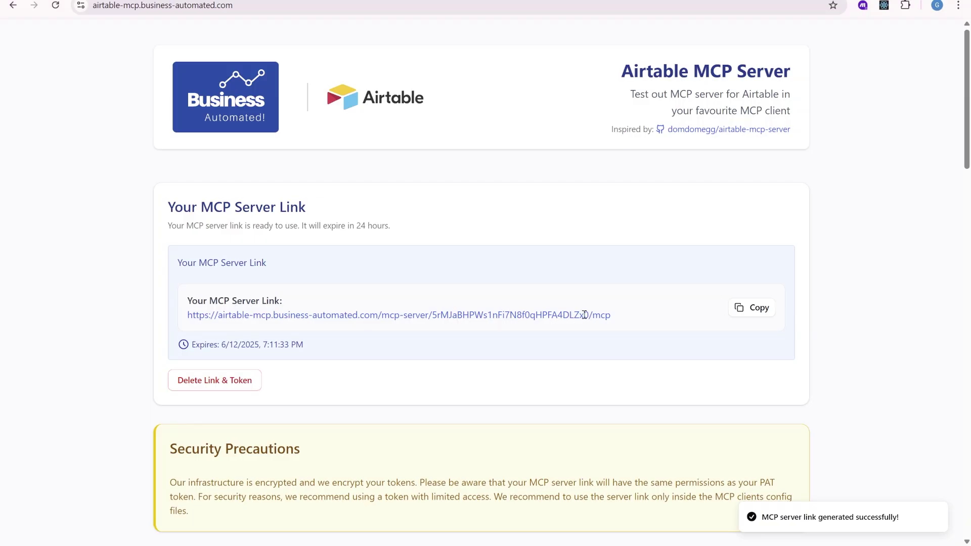
drag(222, 345, 332, 351)
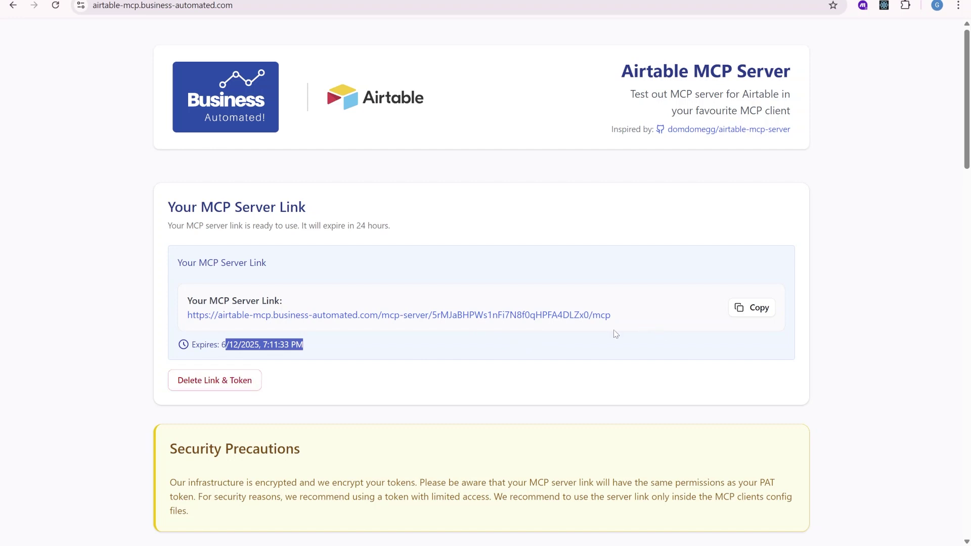
click(248, 381)
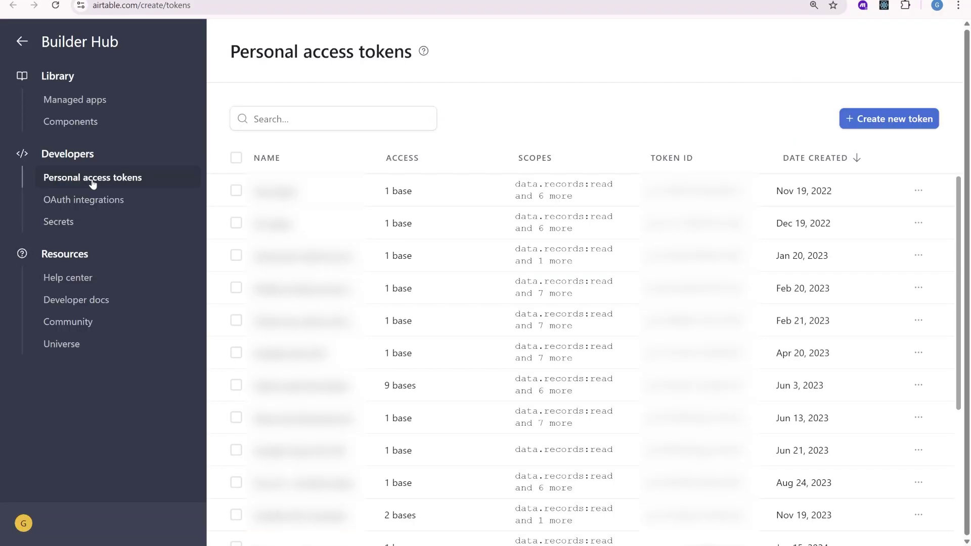
Step: Start a new personal access token with data.records:read and data.records:write scopes
click(868, 119)
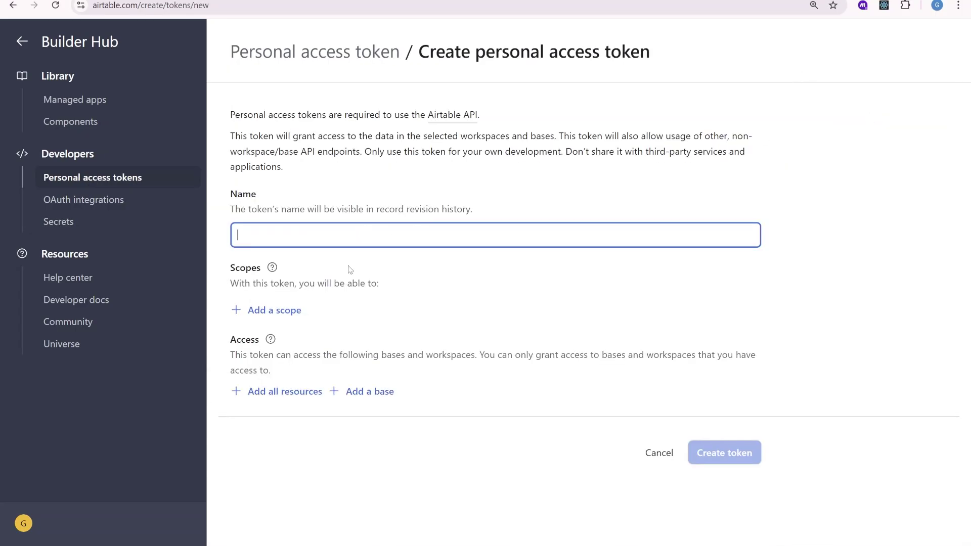
click(281, 313)
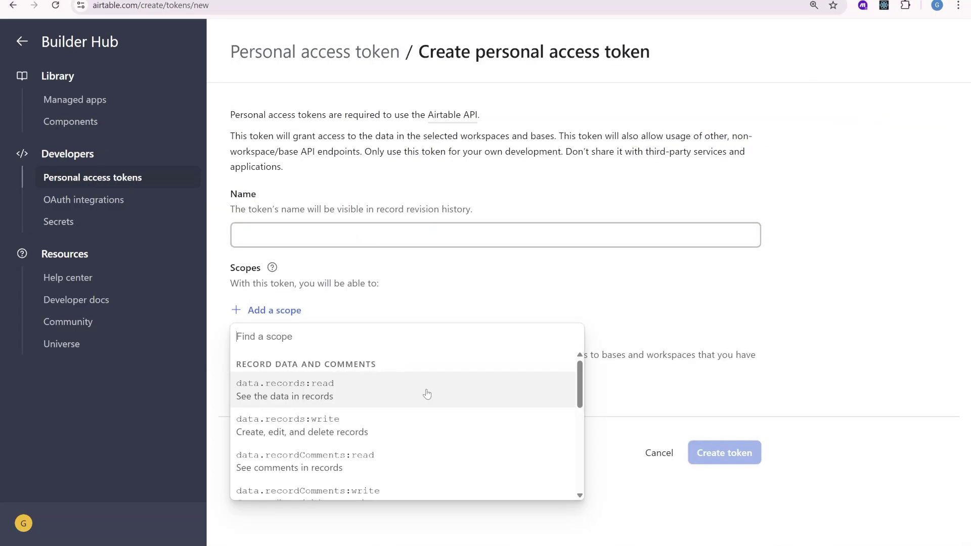
scroll(428, 399, down, 1)
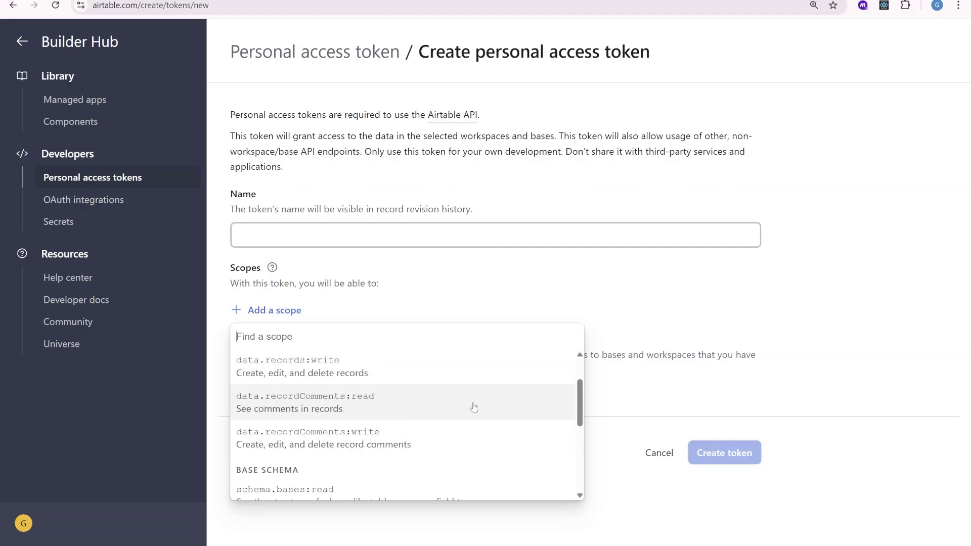
scroll(425, 394, up, 1)
click(364, 400)
click(284, 345)
click(375, 414)
Step: Add schema.bases:read and schema.bases:write scopes, then check the base access list
click(266, 377)
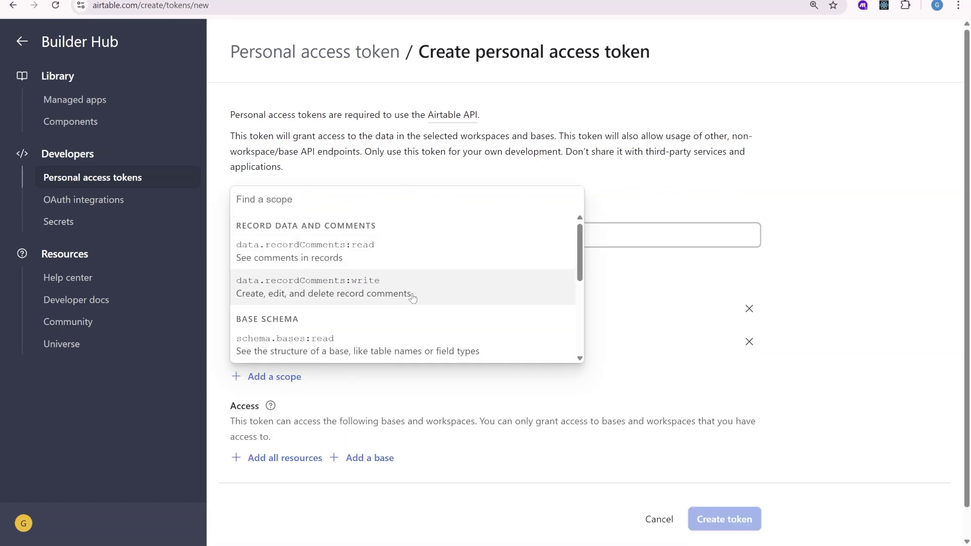
scroll(425, 299, down, 2)
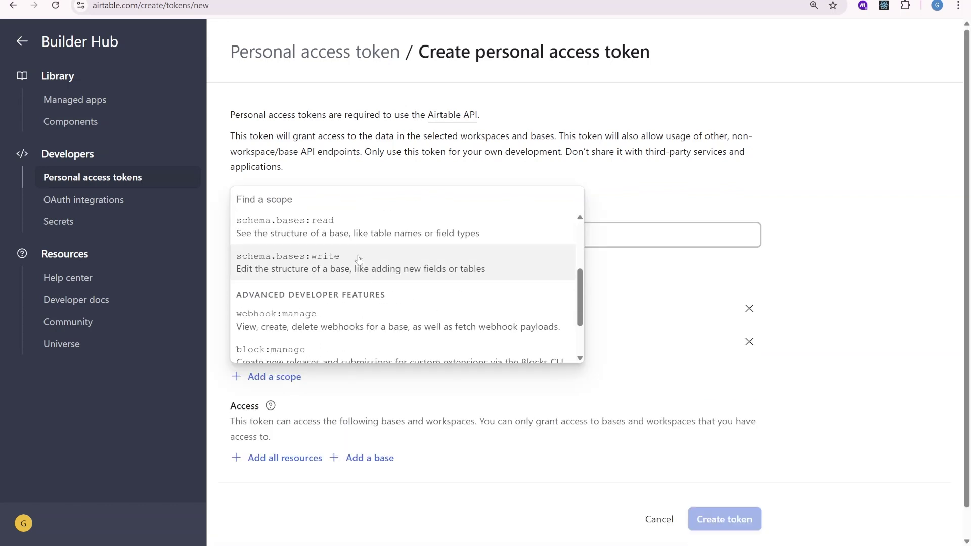
click(346, 237)
click(261, 410)
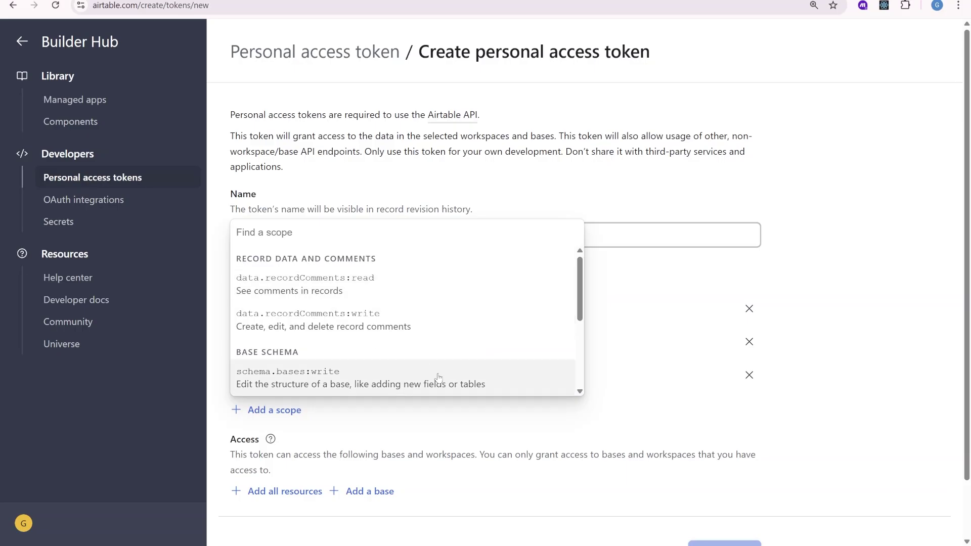
click(395, 379)
scroll(449, 406, down, 3)
click(677, 421)
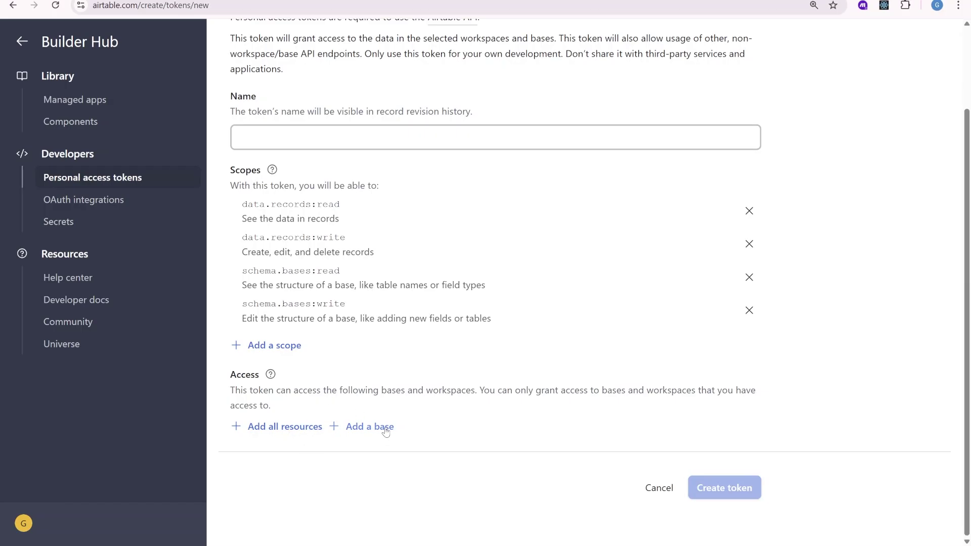
click(385, 431)
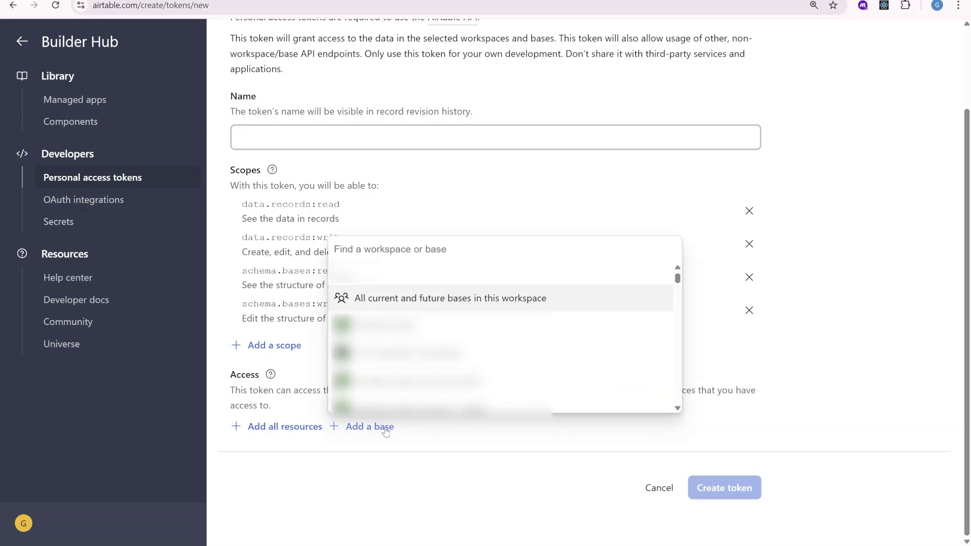
click(452, 429)
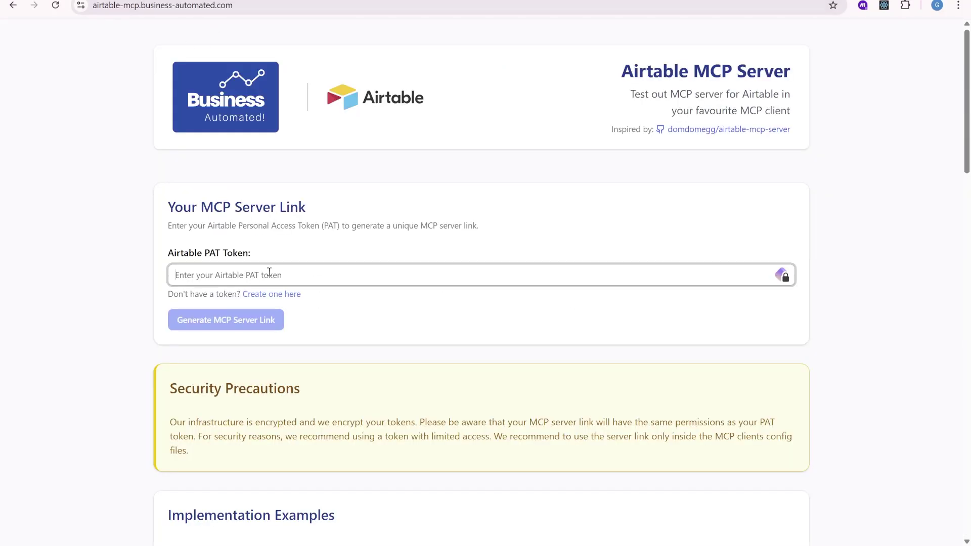
Step: Paste the PAT, generate the MCP server link, copy it, and return to the Claude chat
key(ctrl+v)
click(251, 327)
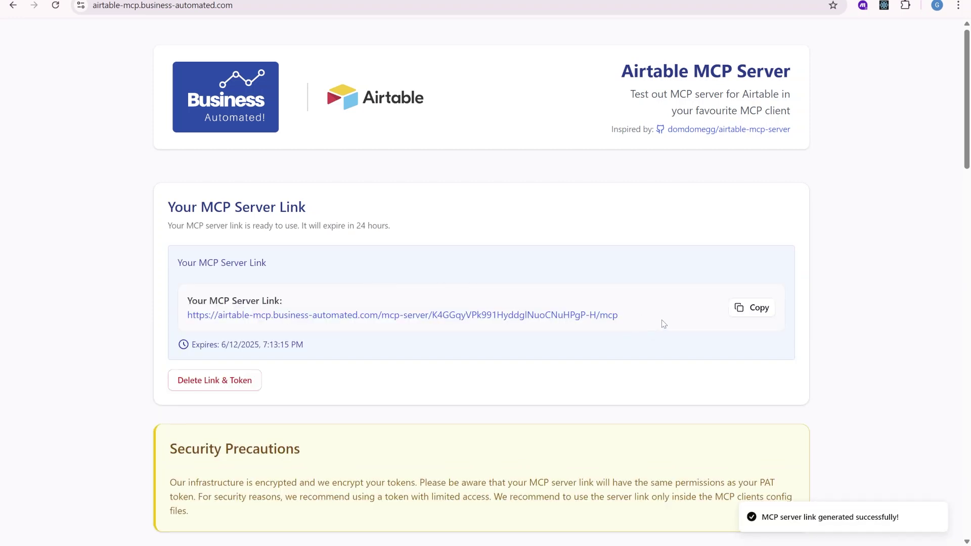
click(746, 314)
key(ctrl+Tab)
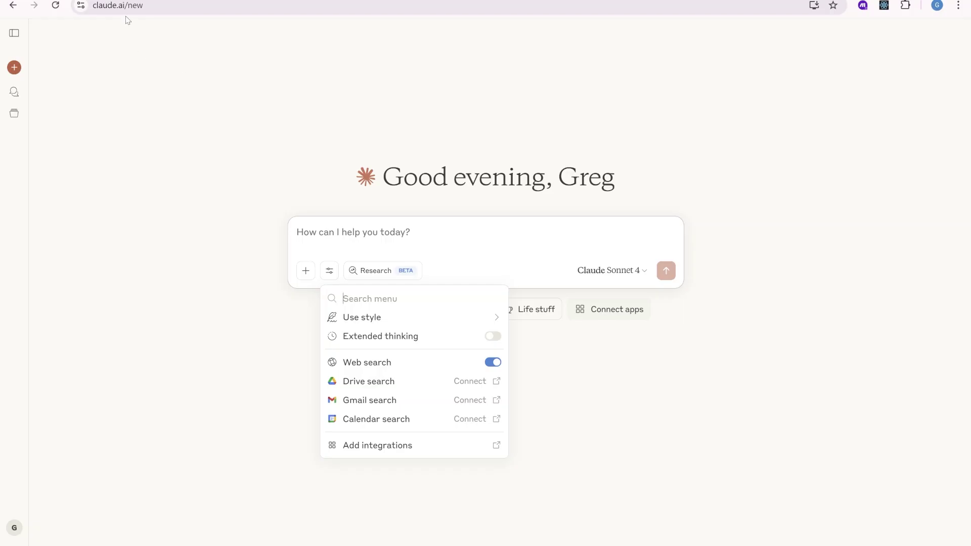
Step: Add a custom integration named Airtable using the pasted MCP server link as its URL
click(329, 271)
click(387, 449)
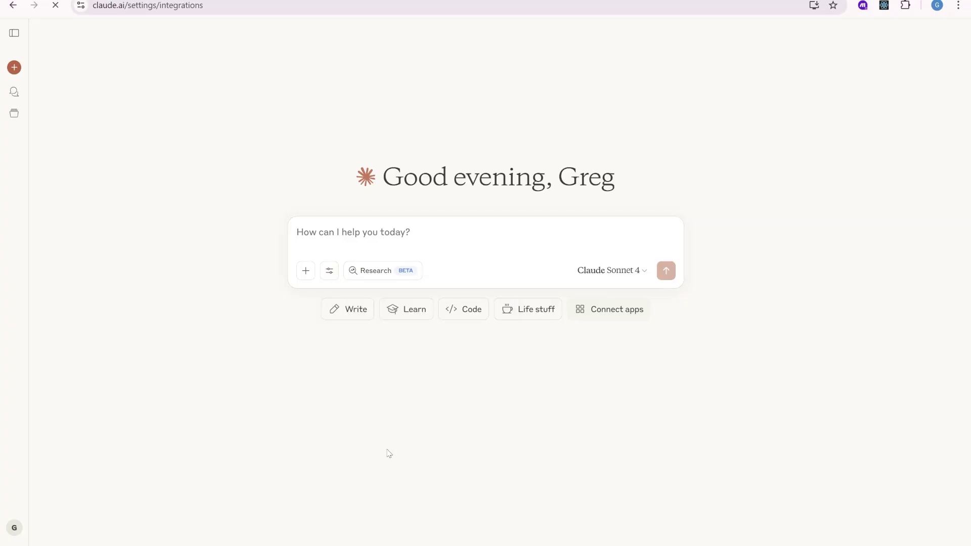
click(357, 457)
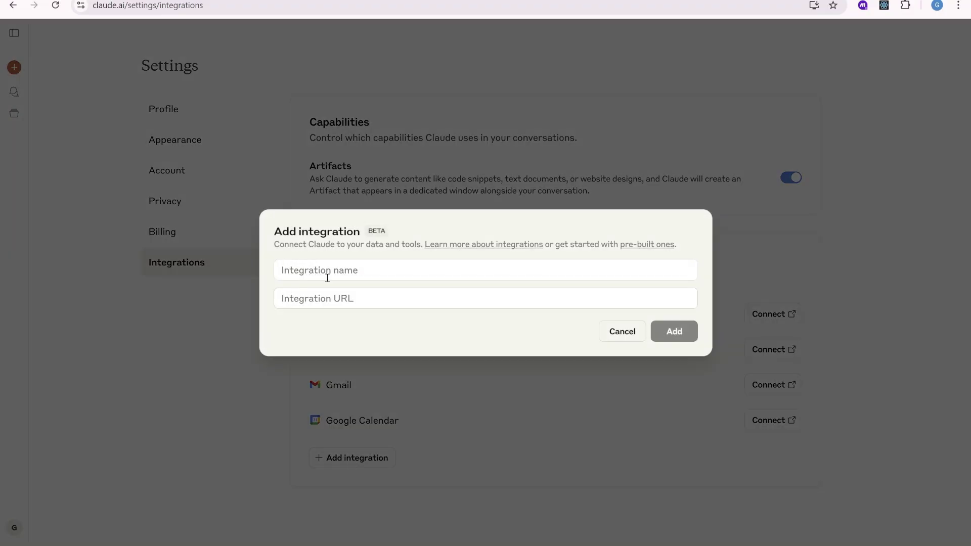
click(325, 277)
text(Airtable)
click(336, 298)
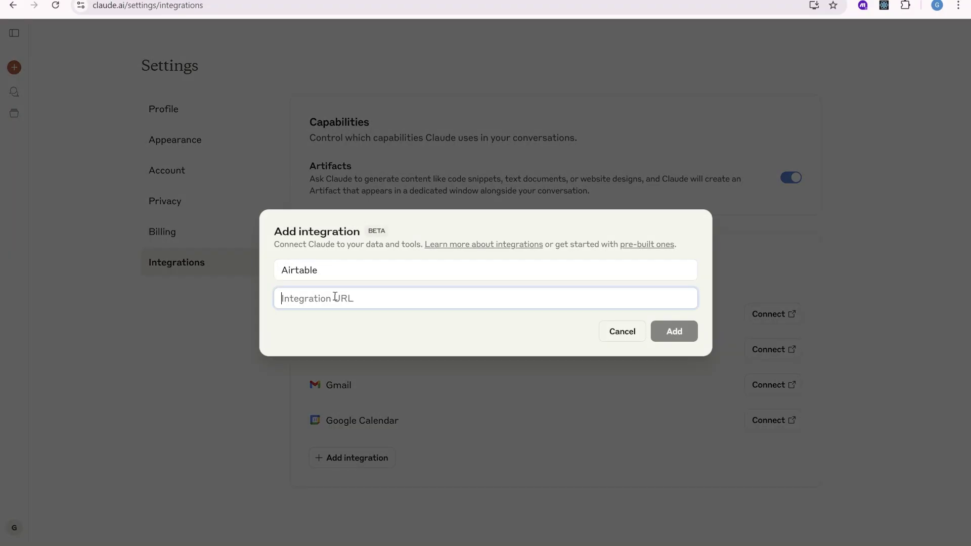
key(ctrl+v)
click(689, 376)
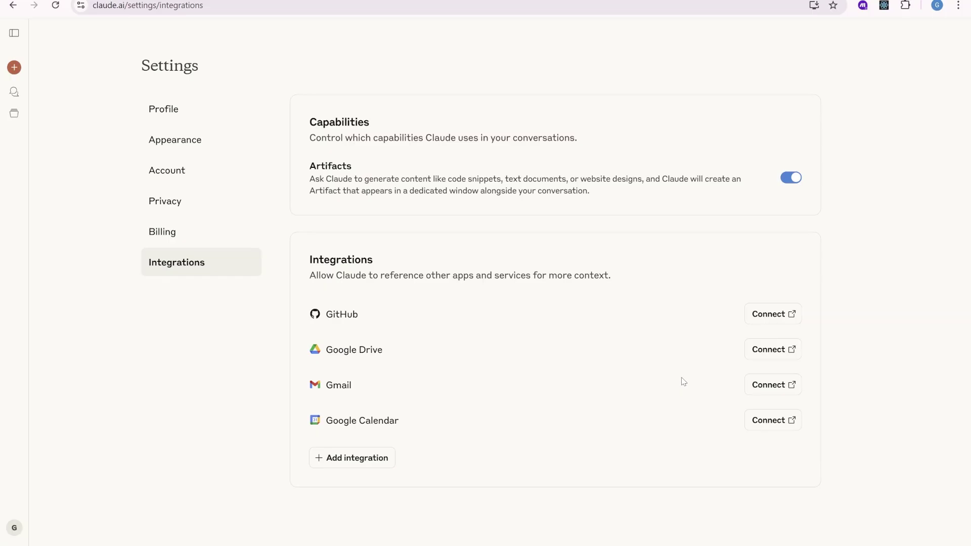
Step: Review the Airtable integration's tools and settings
click(788, 315)
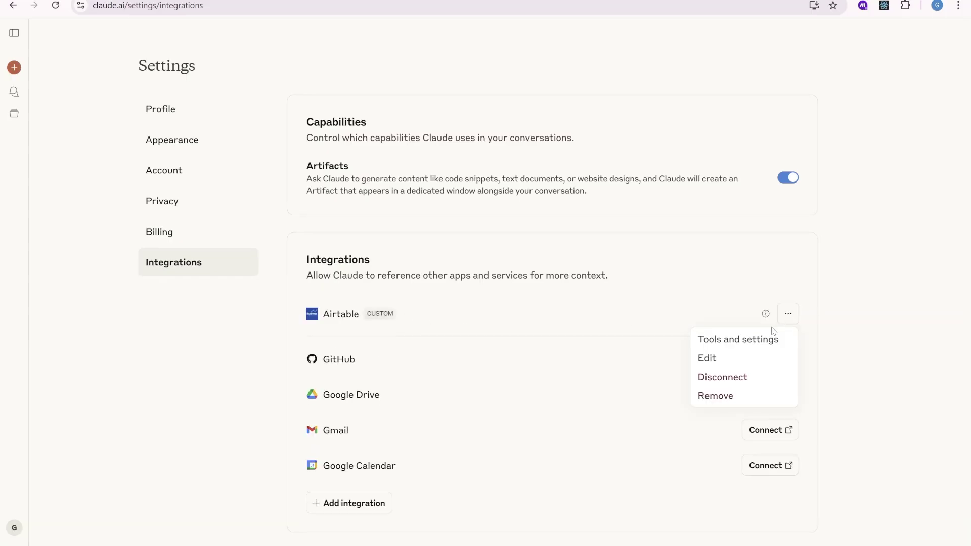
click(764, 342)
scroll(556, 228, down, 4)
scroll(555, 379, down, 3)
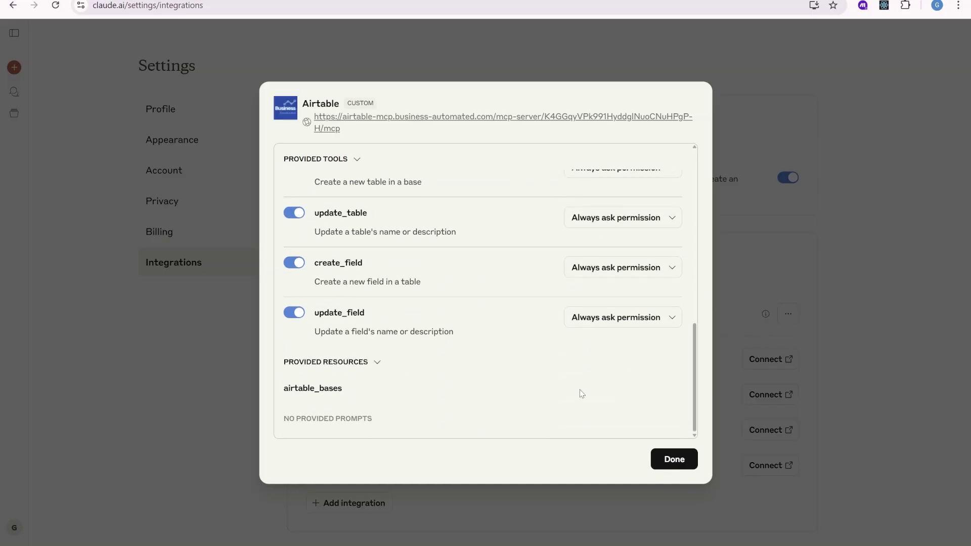
scroll(375, 349, up, 5)
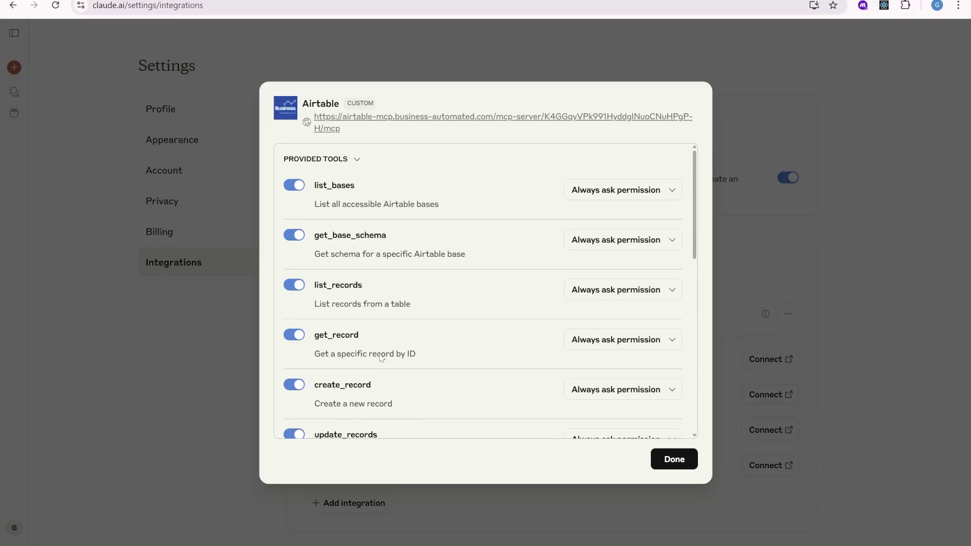
click(675, 459)
Step: Start a new chat and check the Airtable tools in the tools list
click(13, 68)
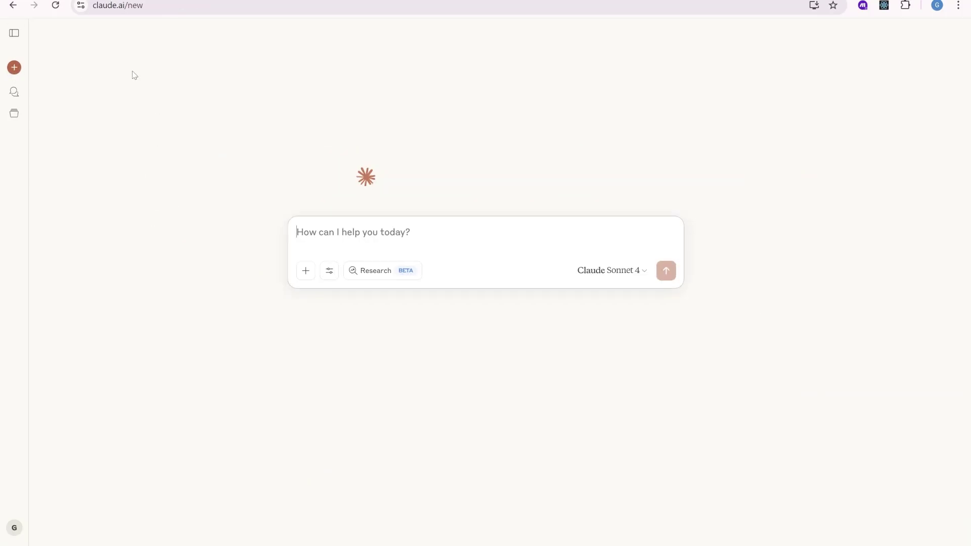
click(330, 270)
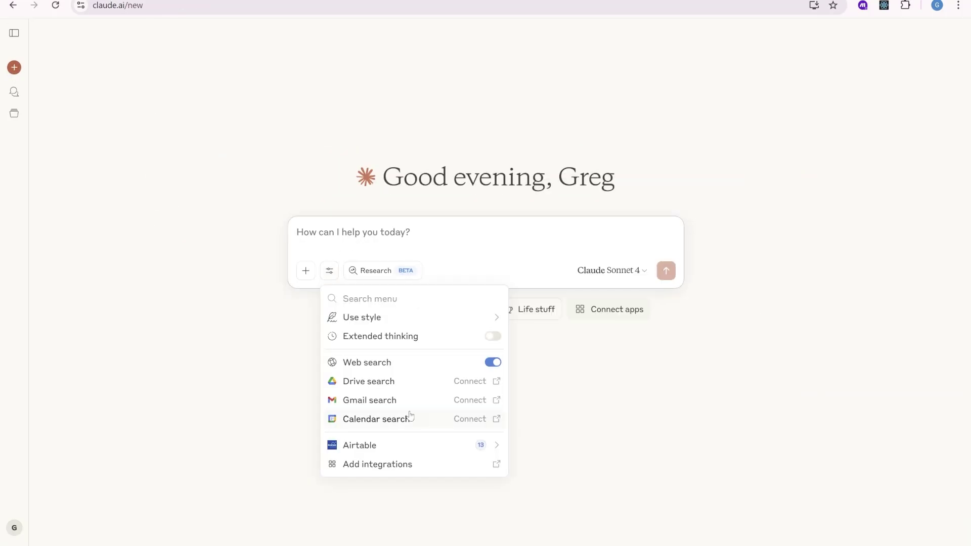
click(490, 450)
scroll(460, 351, down, 2)
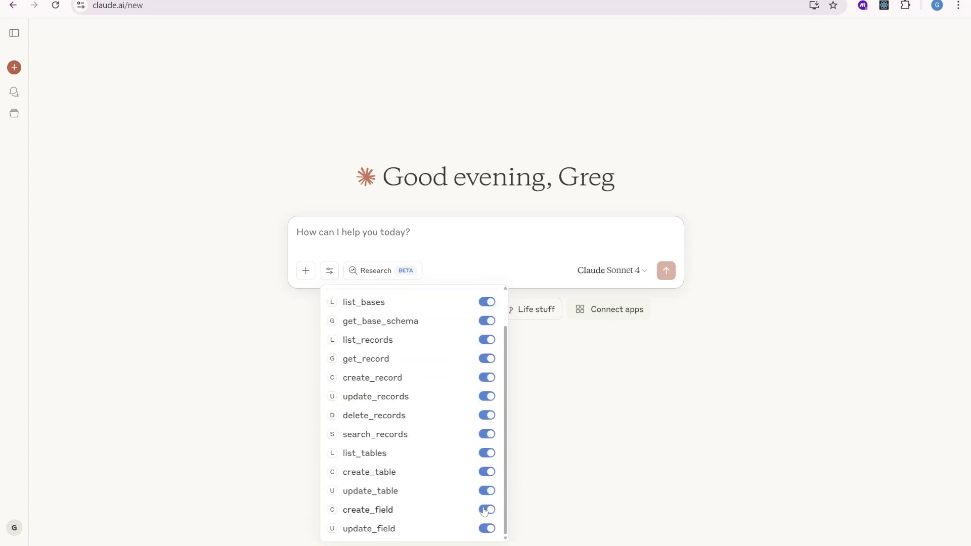
scroll(459, 478, up, 2)
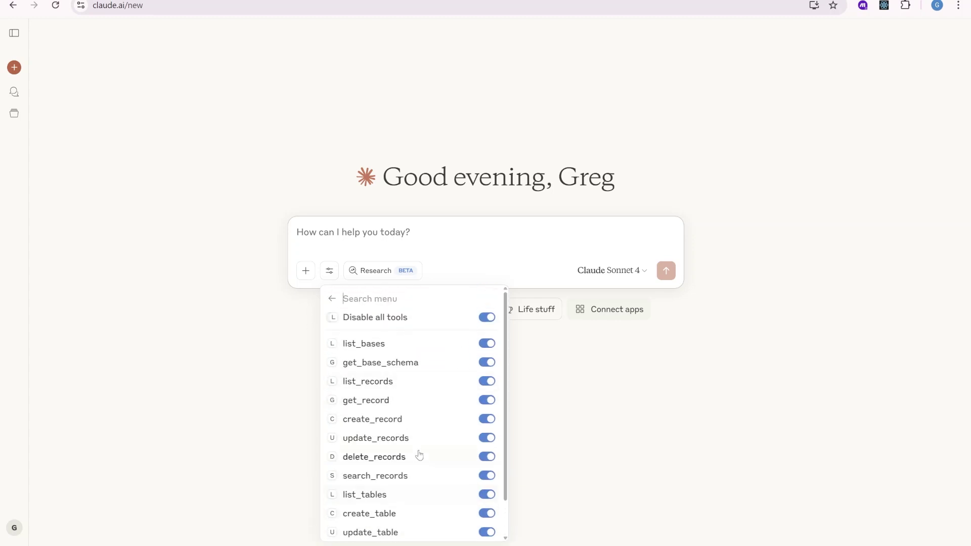
click(361, 256)
text(What is the list of bases in Airtable you can see)
Step: Ask Claude which Airtable bases it can see, then hide the Claude desktop window
click(666, 271)
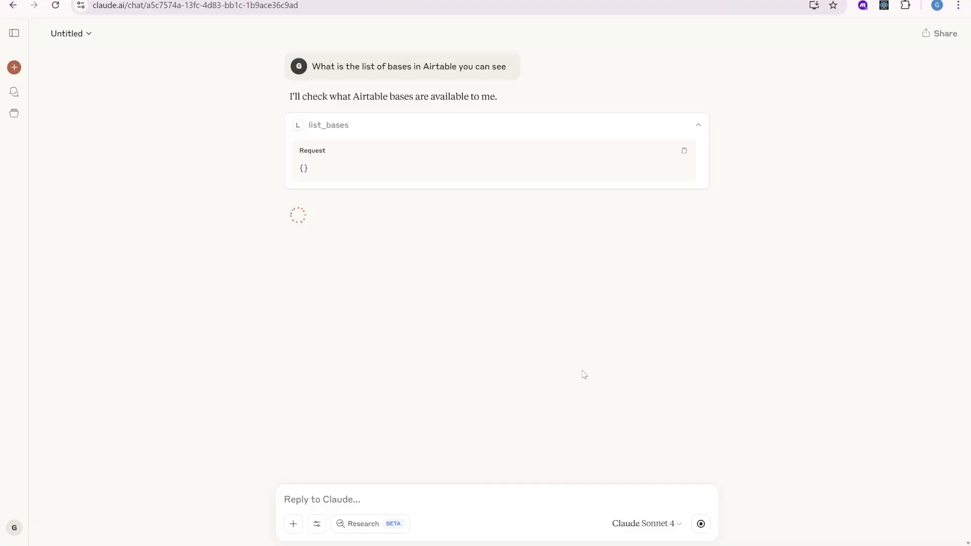
key(alt+Tab)
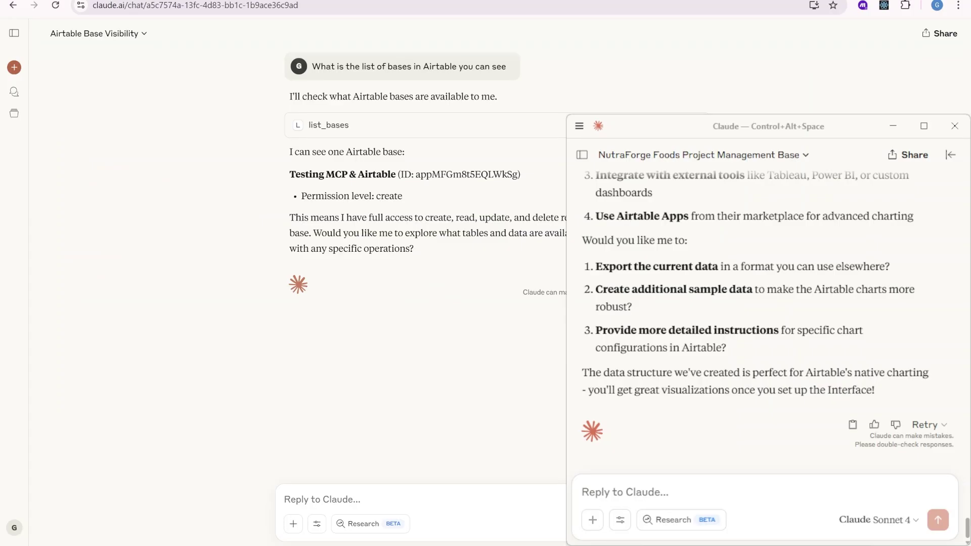
click(892, 126)
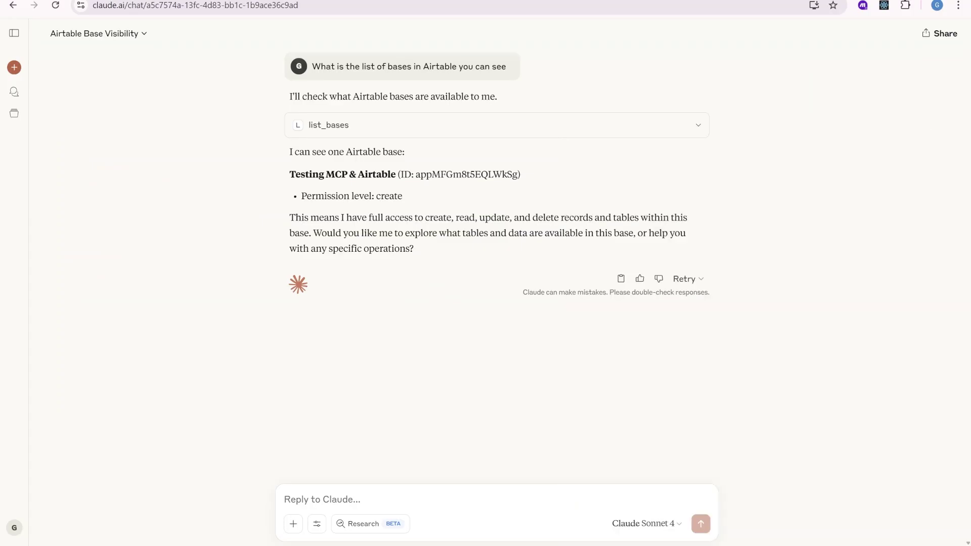